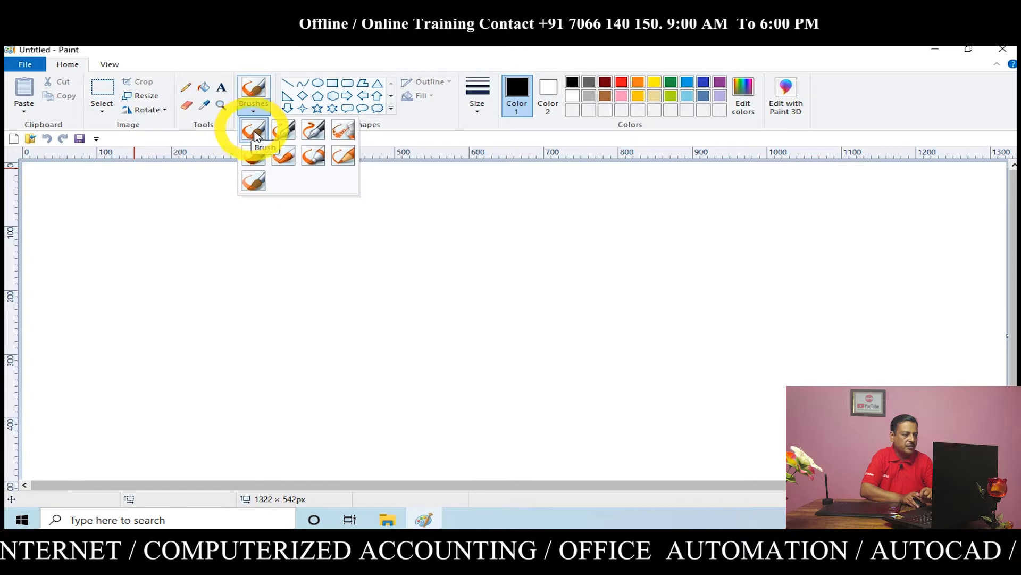
Use the basic Brush to draw two black zigzag scribbles mid-canvas and a thin red zigzag to their left
{"action": "left_click", "coordinate": [255, 132]}
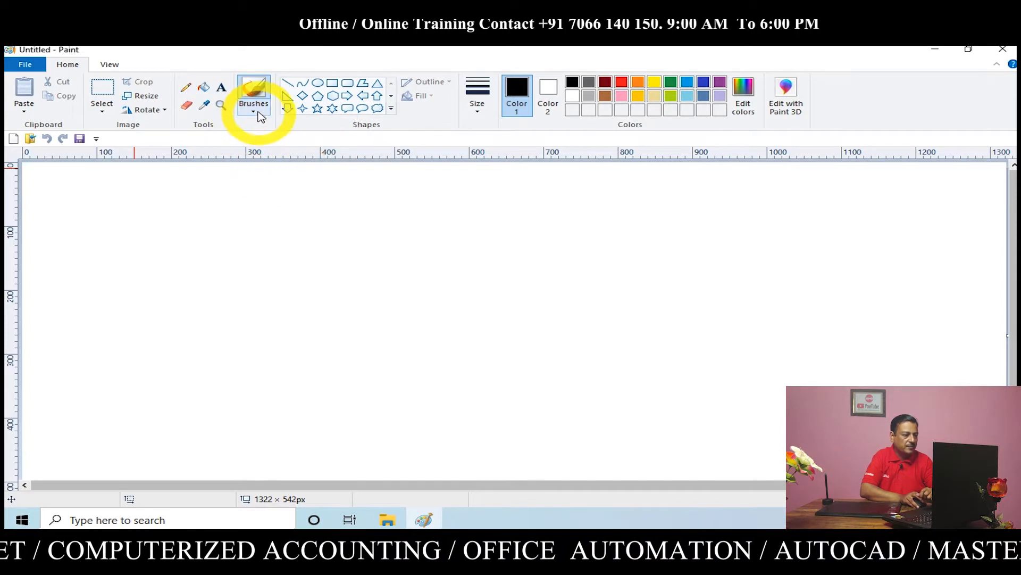
{"action": "left_click", "coordinate": [254, 111]}
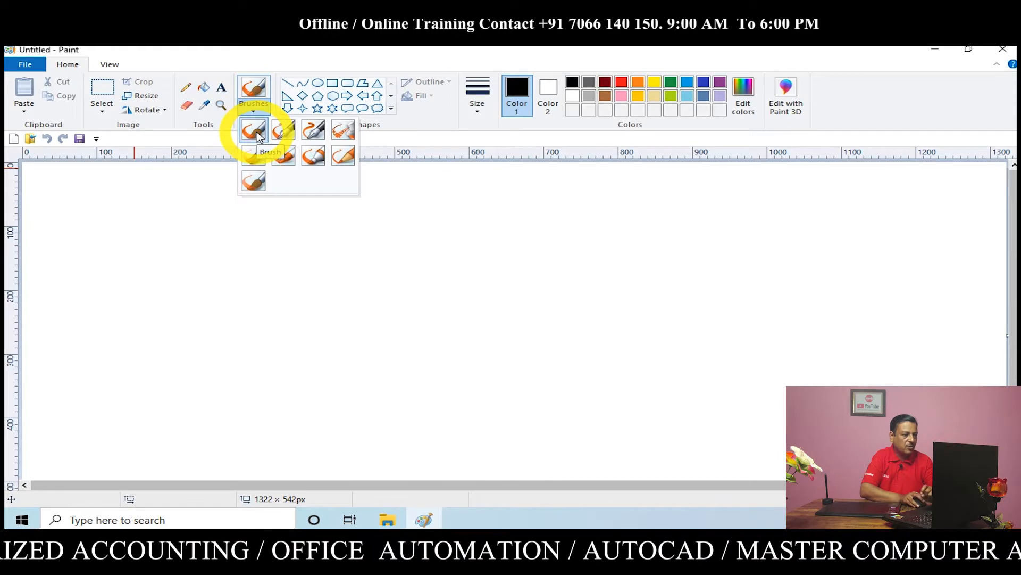
{"action": "left_click", "coordinate": [256, 133]}
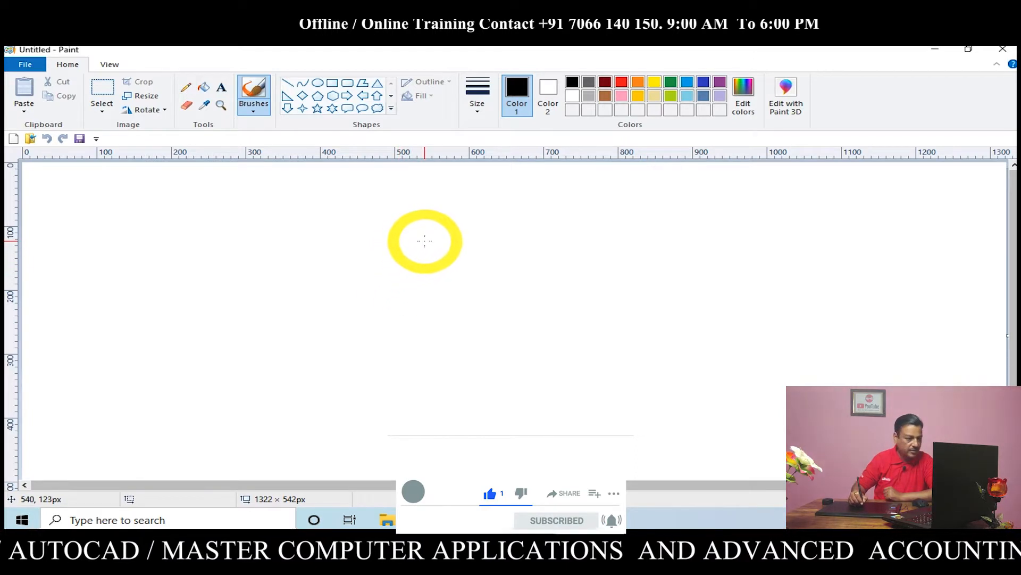
{"action": "mouse_move", "coordinate": [418, 245]}
{"action": "left_mouse_down"}
{"action": "mouse_move", "coordinate": [435, 264]}
{"action": "mouse_move", "coordinate": [560, 242]}
{"action": "mouse_move", "coordinate": [548, 285]}
{"action": "mouse_move", "coordinate": [642, 250]}
{"action": "mouse_move", "coordinate": [605, 274]}
{"action": "mouse_move", "coordinate": [616, 286]}
{"action": "mouse_move", "coordinate": [655, 269]}
{"action": "left_mouse_up"}
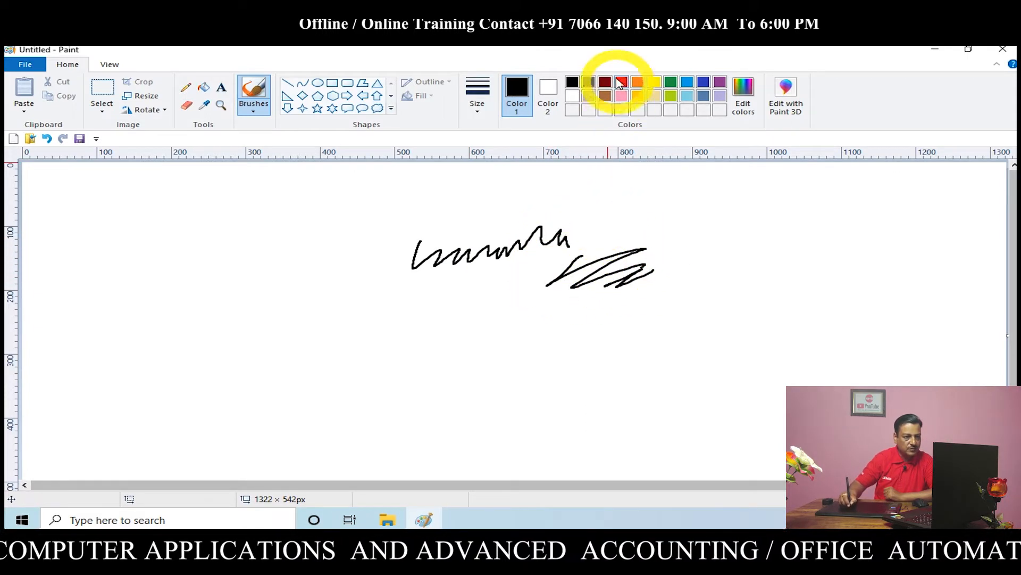
{"action": "left_click", "coordinate": [622, 83]}
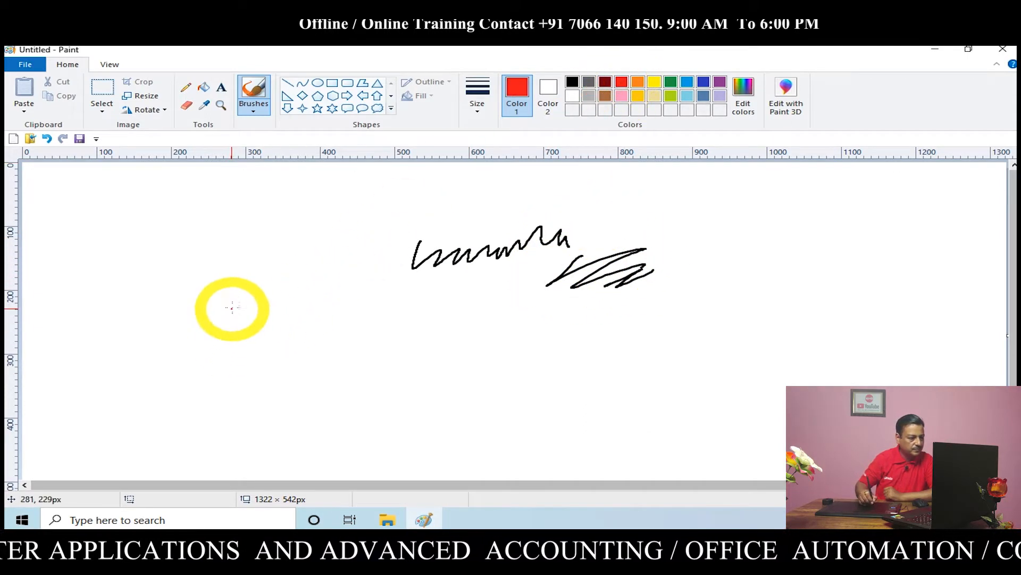
{"action": "mouse_move", "coordinate": [243, 317]}
{"action": "left_mouse_down"}
{"action": "mouse_move", "coordinate": [339, 274]}
{"action": "mouse_move", "coordinate": [451, 277]}
{"action": "left_mouse_up"}
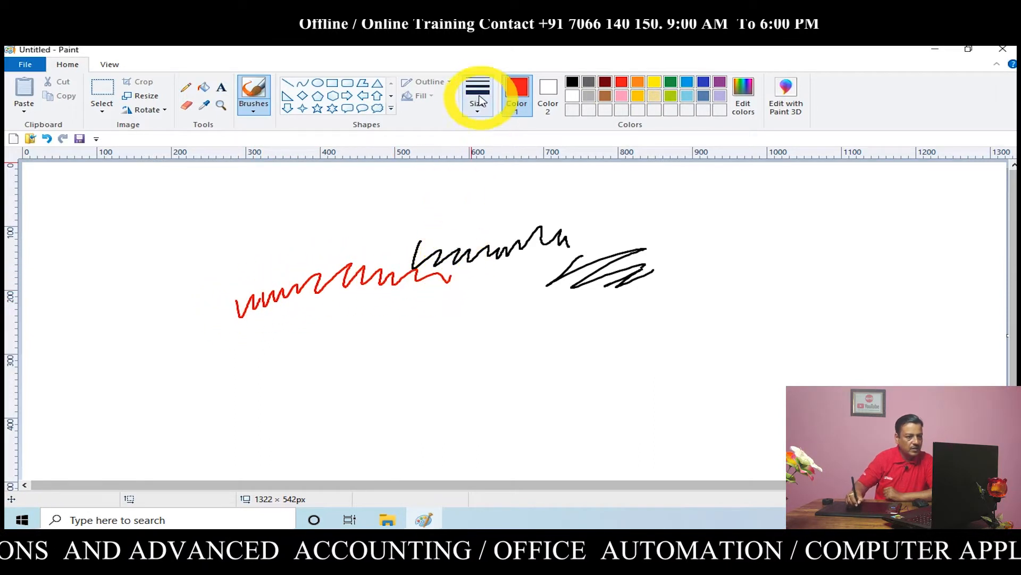
Set the brush to its thickest size and draw red squiggles and short strokes around the thin scribbles
{"action": "left_click", "coordinate": [480, 114]}
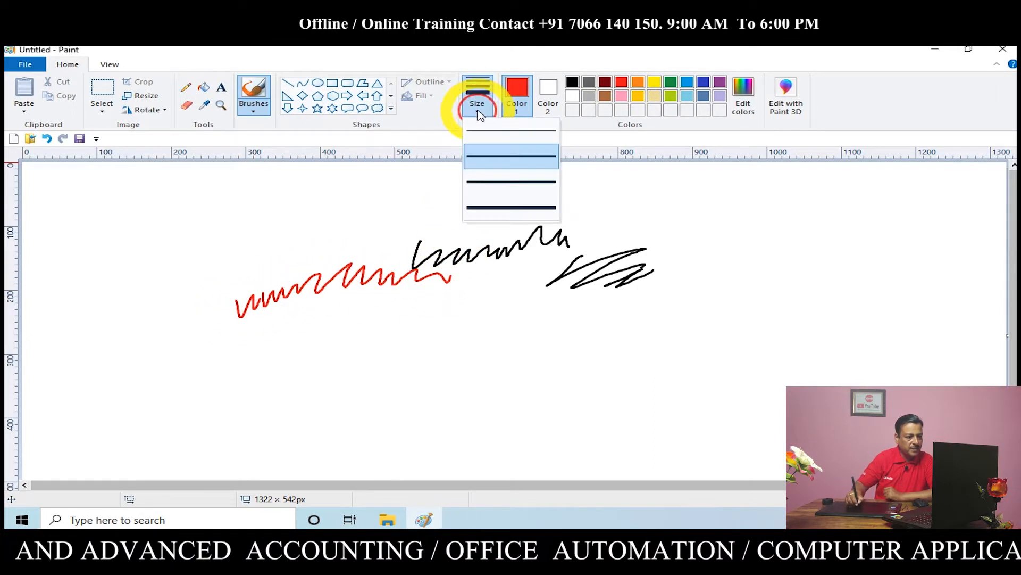
{"action": "left_click", "coordinate": [503, 207]}
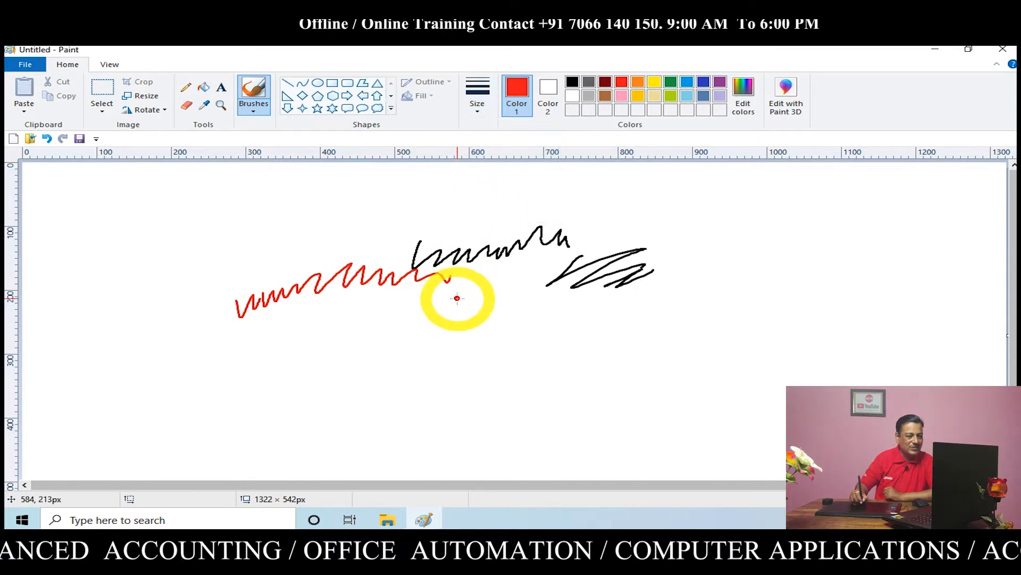
{"action": "left_click_drag", "start_coordinate": [464, 297], "coordinate": [534, 298]}
{"action": "mouse_move", "coordinate": [342, 327]}
{"action": "left_mouse_down"}
{"action": "mouse_move", "coordinate": [363, 308]}
{"action": "mouse_move", "coordinate": [357, 319]}
{"action": "mouse_move", "coordinate": [381, 310]}
{"action": "mouse_move", "coordinate": [399, 336]}
{"action": "mouse_move", "coordinate": [408, 316]}
{"action": "mouse_move", "coordinate": [393, 316]}
{"action": "mouse_move", "coordinate": [455, 319]}
{"action": "left_mouse_up"}
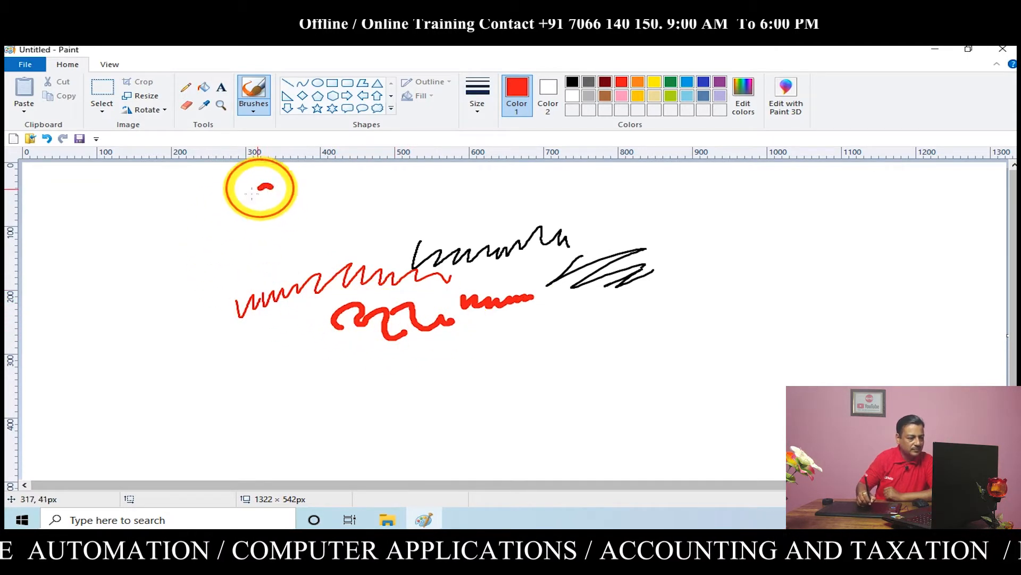
{"action": "mouse_move", "coordinate": [269, 186]}
{"action": "left_mouse_down"}
{"action": "mouse_move", "coordinate": [243, 231]}
{"action": "mouse_move", "coordinate": [267, 204]}
{"action": "mouse_move", "coordinate": [284, 229]}
{"action": "mouse_move", "coordinate": [272, 256]}
{"action": "mouse_move", "coordinate": [269, 244]}
{"action": "mouse_move", "coordinate": [287, 277]}
{"action": "mouse_move", "coordinate": [298, 264]}
{"action": "mouse_move", "coordinate": [288, 260]}
{"action": "mouse_move", "coordinate": [306, 308]}
{"action": "mouse_move", "coordinate": [293, 327]}
{"action": "mouse_move", "coordinate": [285, 287]}
{"action": "mouse_move", "coordinate": [295, 277]}
{"action": "mouse_move", "coordinate": [295, 323]}
{"action": "mouse_move", "coordinate": [336, 326]}
{"action": "mouse_move", "coordinate": [319, 386]}
{"action": "left_mouse_up"}
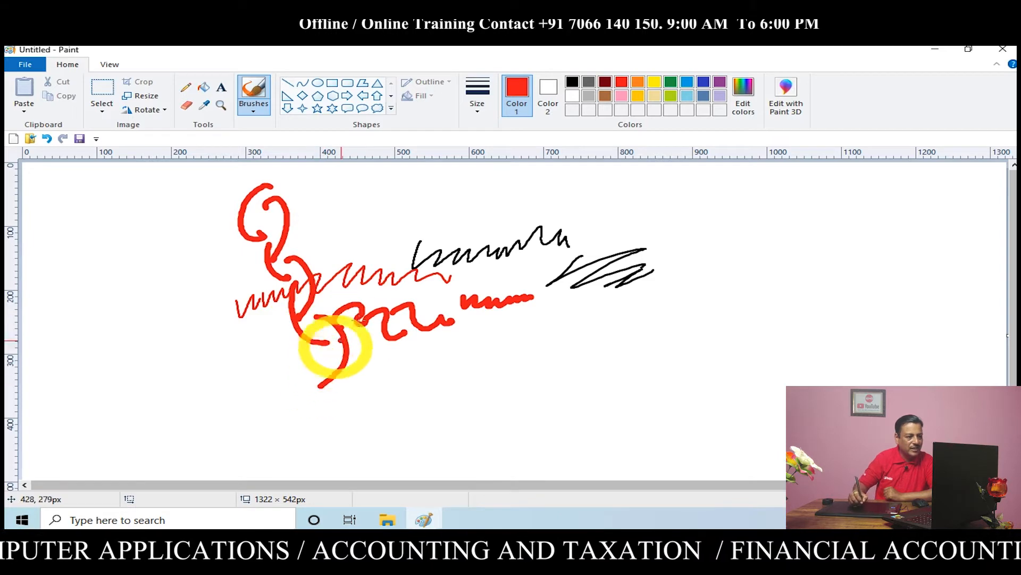
{"action": "left_click_drag", "start_coordinate": [385, 221], "coordinate": [411, 209]}
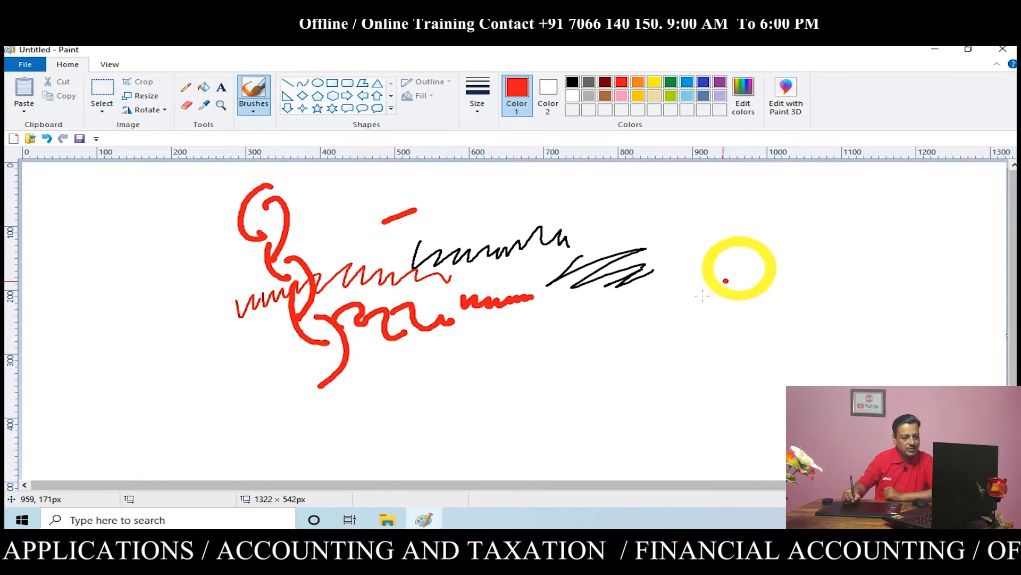
{"action": "left_click_drag", "start_coordinate": [638, 318], "coordinate": [692, 308]}
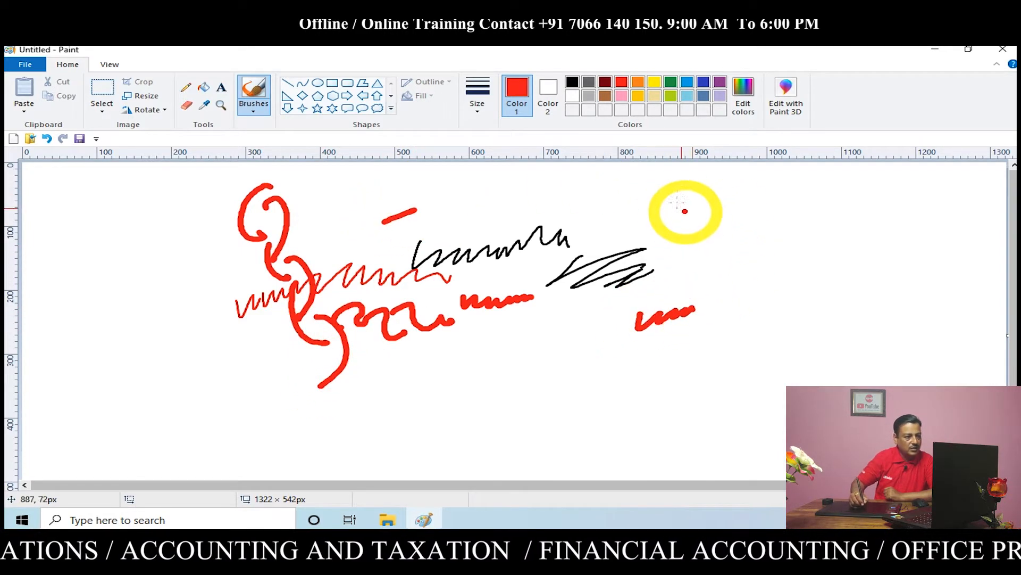
Draw an oval about 275 px wide over the right-hand scribbles and give it a black outline
{"action": "left_click", "coordinate": [318, 86]}
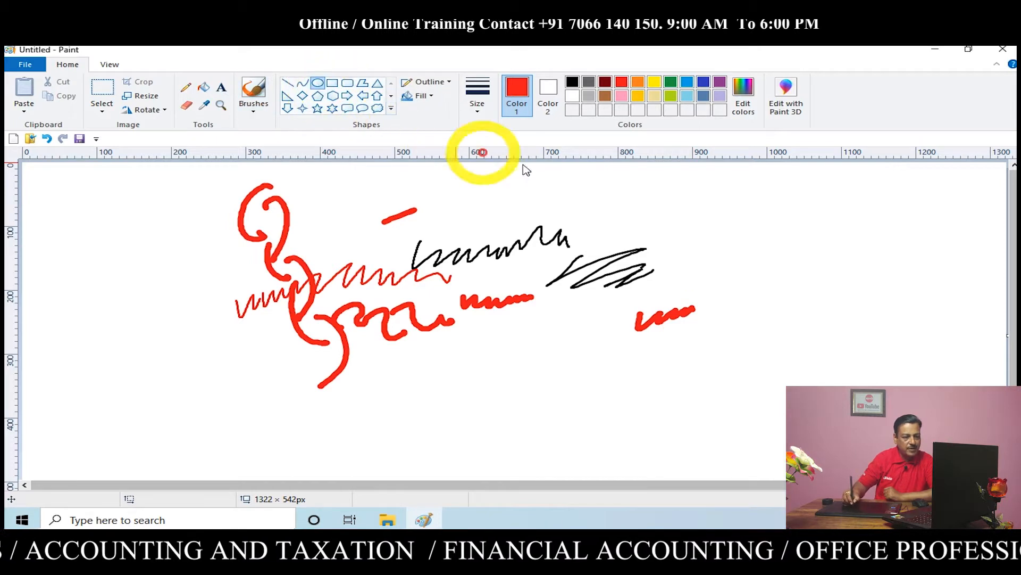
{"action": "mouse_move", "coordinate": [616, 197]}
{"action": "left_mouse_down"}
{"action": "mouse_move", "coordinate": [707, 297]}
{"action": "mouse_move", "coordinate": [820, 362]}
{"action": "left_mouse_up"}
{"action": "left_click", "coordinate": [573, 83]}
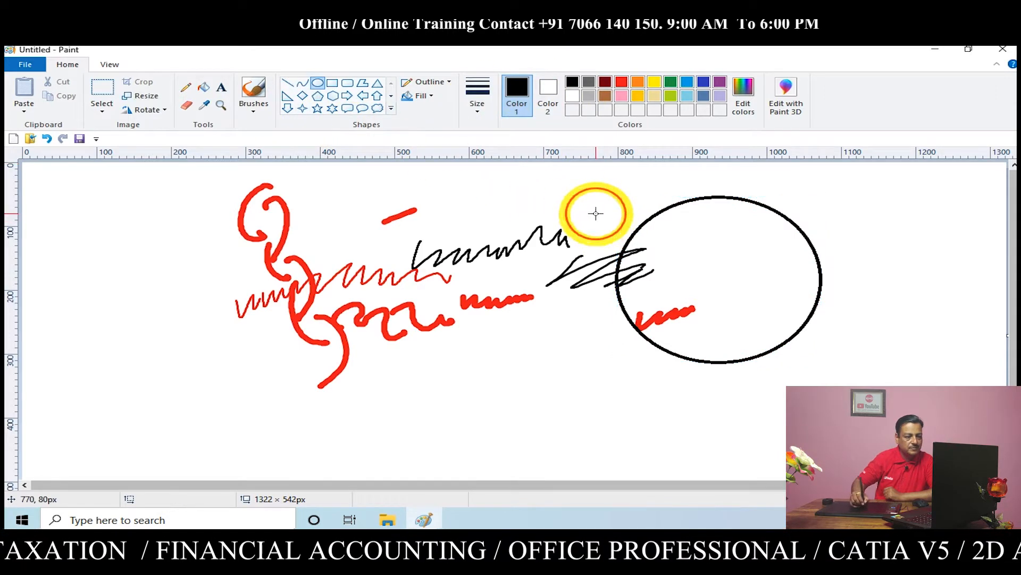
Brush two slanted, wavy red lines across the circle from edge to edge, completing the lower one from the existing red scribble
{"action": "left_click", "coordinate": [257, 93]}
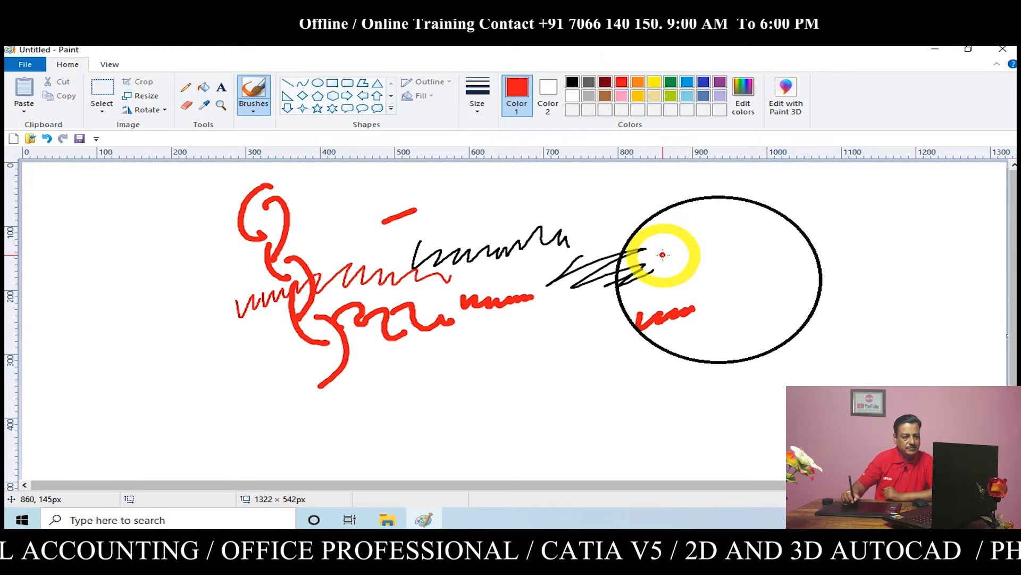
{"action": "left_click_drag", "start_coordinate": [623, 284], "coordinate": [791, 232]}
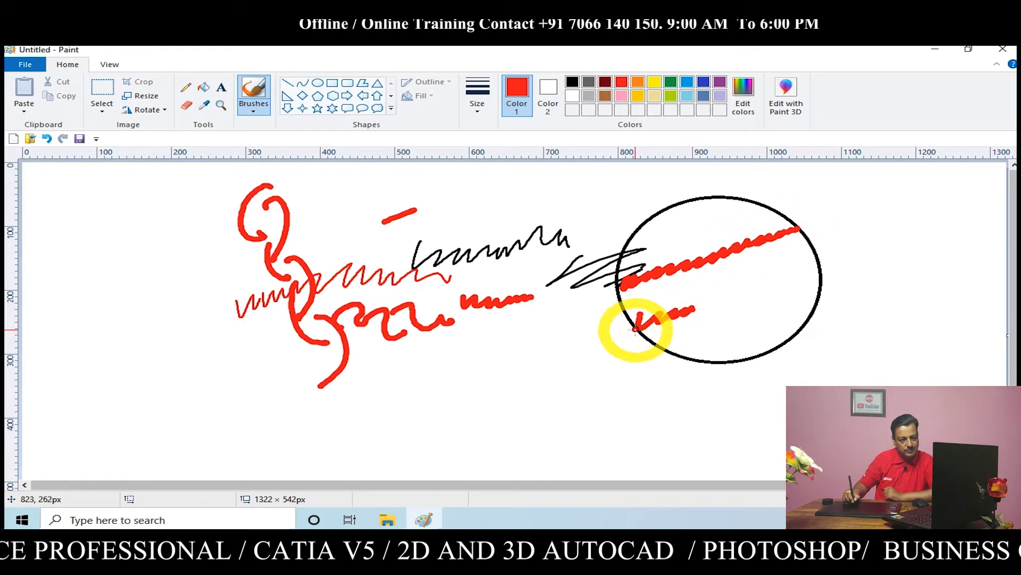
{"action": "left_click", "coordinate": [701, 301]}
{"action": "left_click_drag", "start_coordinate": [700, 306], "coordinate": [809, 262]}
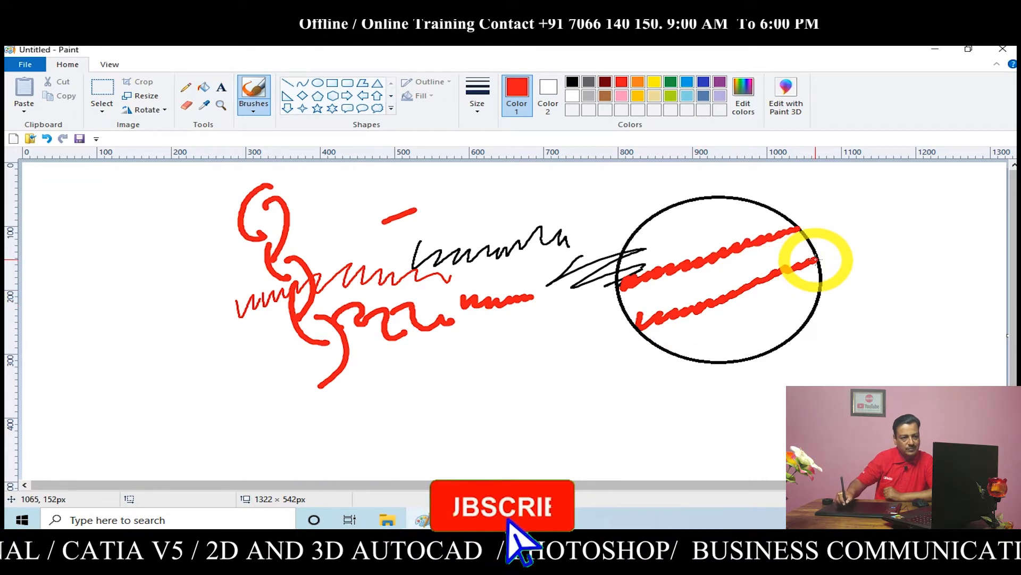
Fill the circle's areas above and below the two red lines with green
{"action": "left_click", "coordinate": [671, 83]}
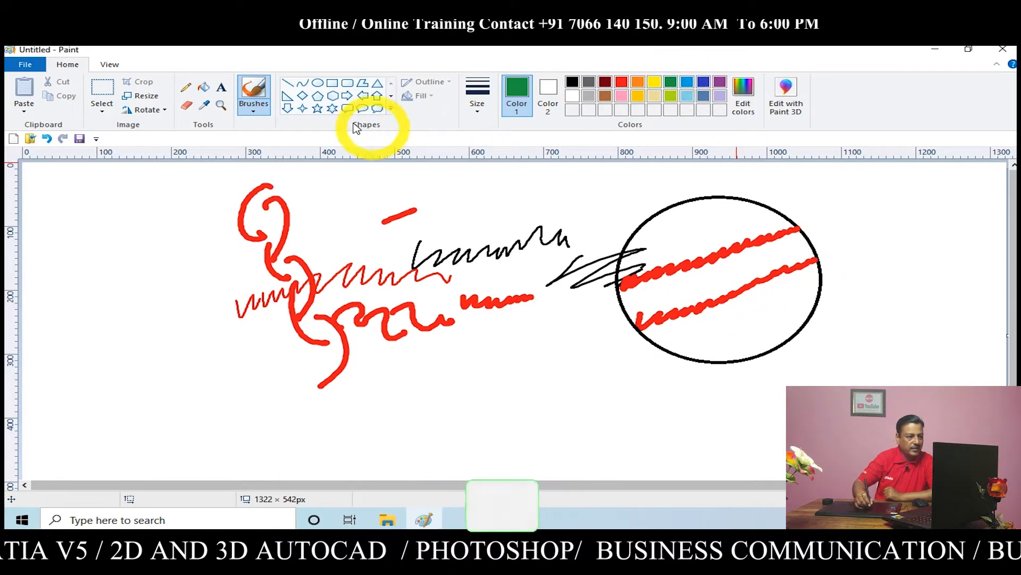
{"action": "left_click", "coordinate": [204, 86]}
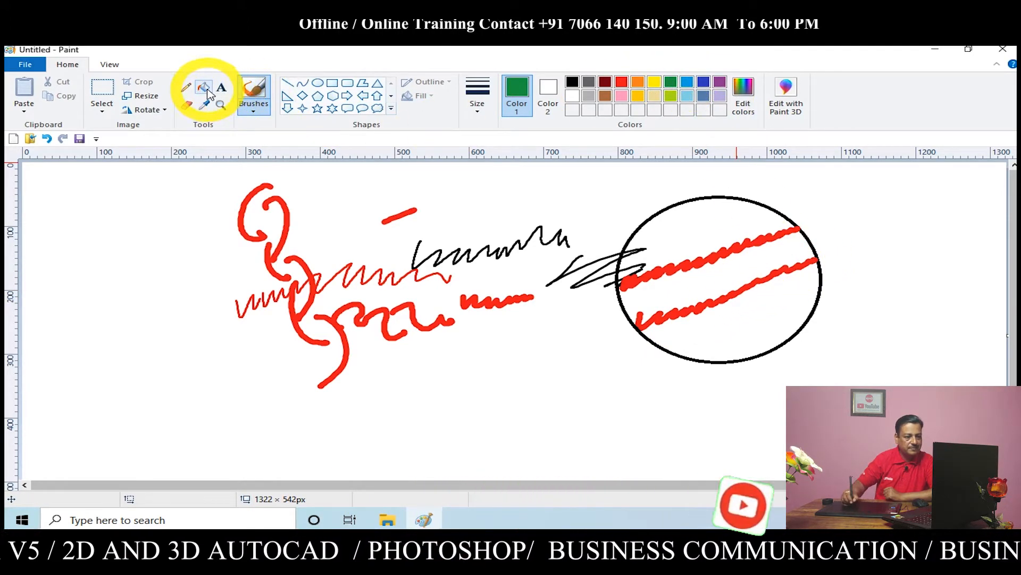
{"action": "left_click", "coordinate": [702, 230]}
{"action": "left_click", "coordinate": [744, 299]}
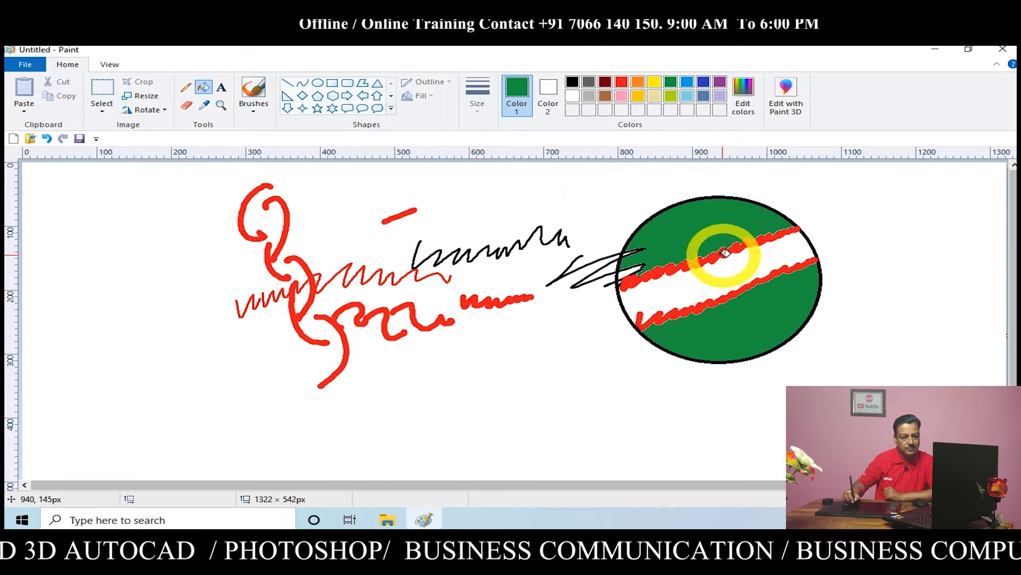
Erase the black scribble just outside the circle and delete a selection of about 575 × 386 px around the remaining scribbles
{"action": "left_click", "coordinate": [185, 105]}
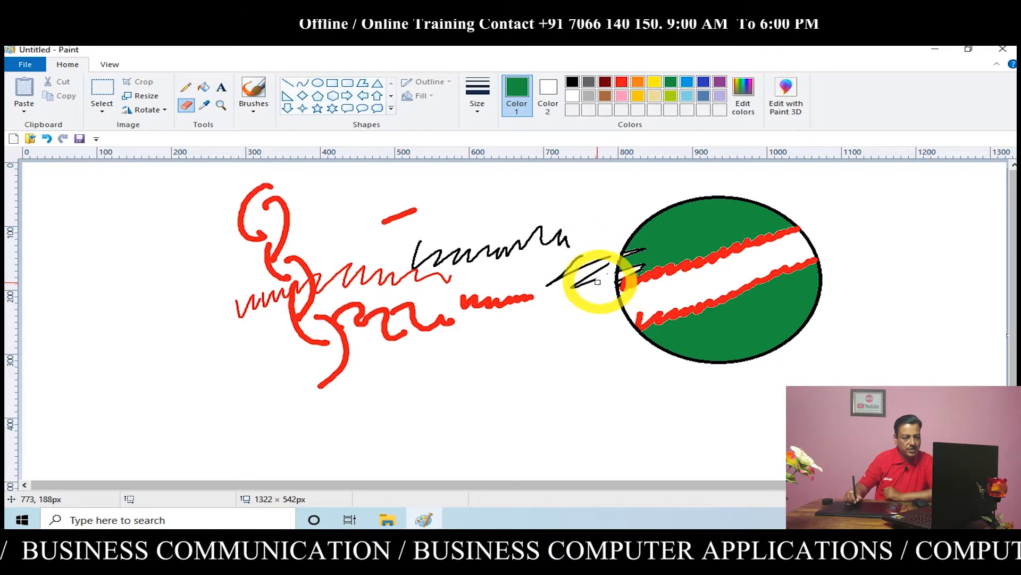
{"action": "mouse_move", "coordinate": [589, 282]}
{"action": "left_mouse_down"}
{"action": "mouse_move", "coordinate": [606, 254]}
{"action": "mouse_move", "coordinate": [557, 281]}
{"action": "mouse_move", "coordinate": [589, 263]}
{"action": "mouse_move", "coordinate": [567, 271]}
{"action": "left_mouse_up"}
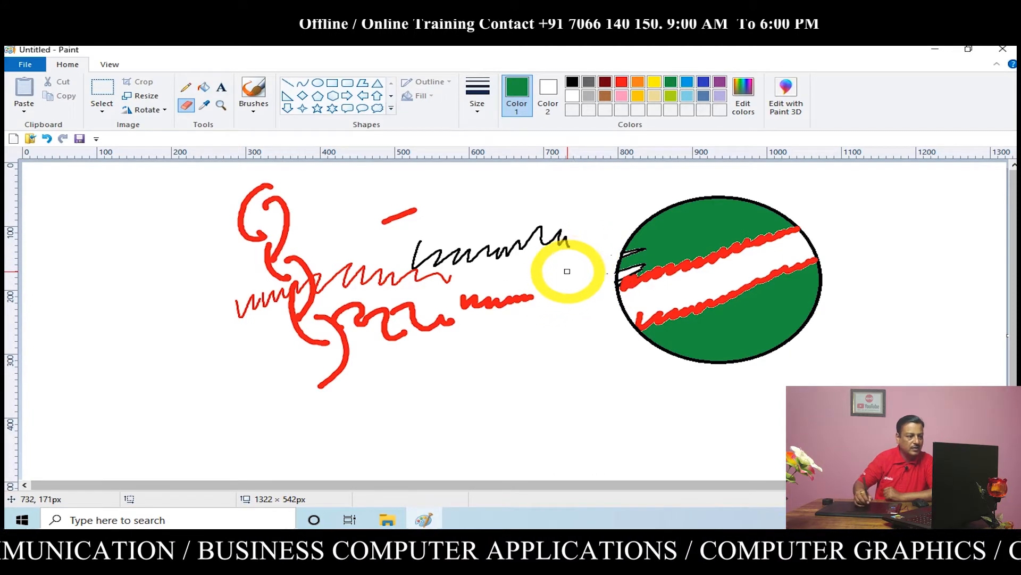
{"action": "left_click", "coordinate": [102, 91]}
{"action": "mouse_move", "coordinate": [166, 183]}
{"action": "left_mouse_down"}
{"action": "mouse_move", "coordinate": [580, 408]}
{"action": "mouse_move", "coordinate": [592, 424]}
{"action": "left_mouse_up"}
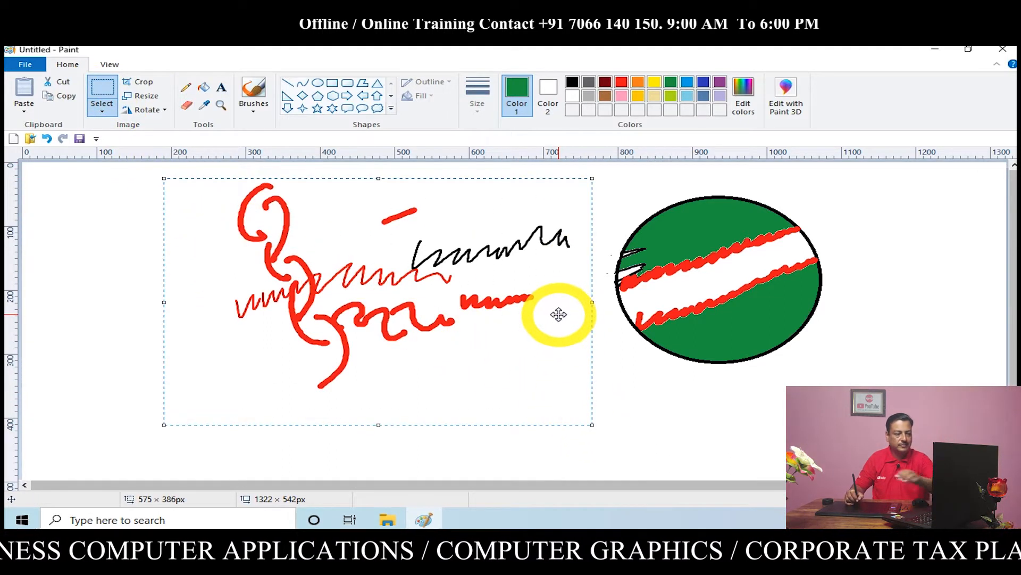
{"action": "key", "text": "Delete"}
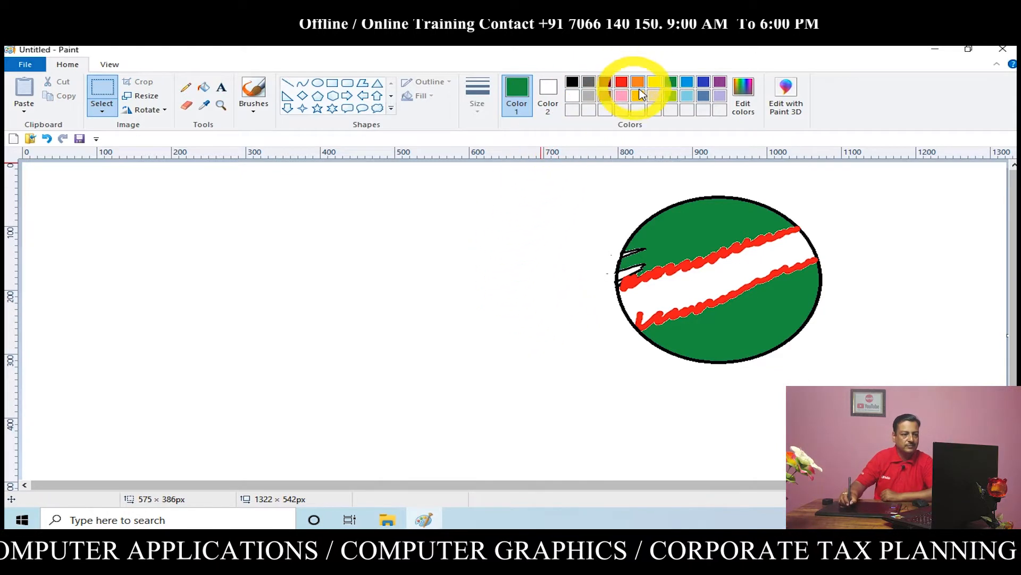
Fill the white band between the circle's two red lines with yellow
{"action": "left_click", "coordinate": [654, 84]}
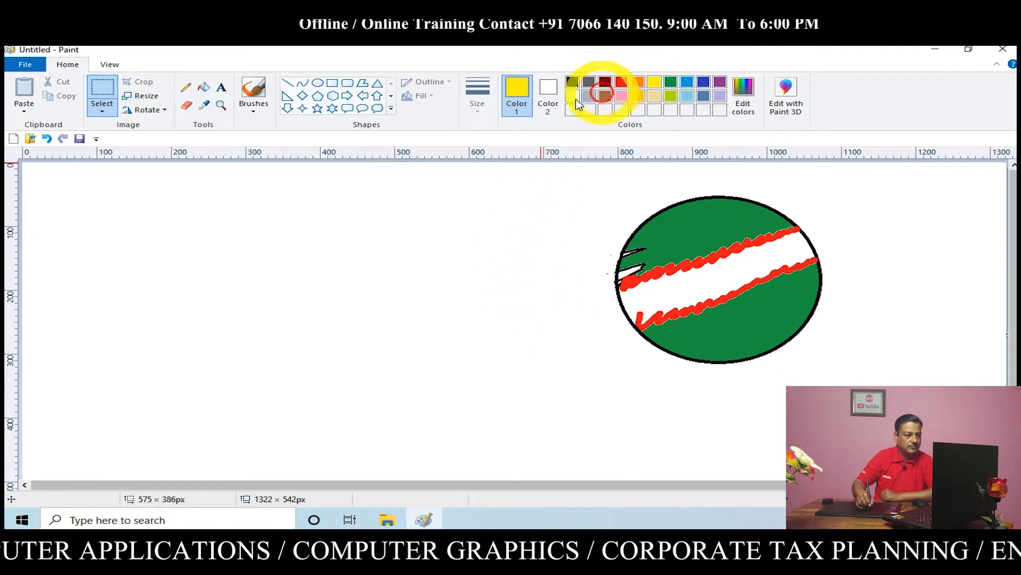
{"action": "left_click", "coordinate": [204, 89]}
{"action": "left_click", "coordinate": [713, 282]}
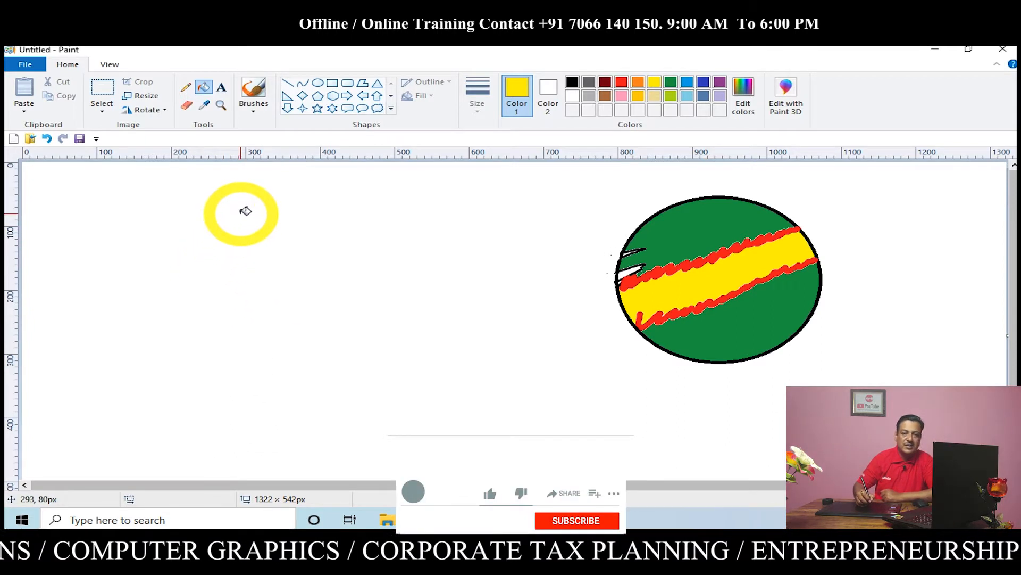
Handwrite the word "Vance" with an underline in dark red, using Calligraphy brush 1 at the thickest size
{"action": "left_click", "coordinate": [255, 113]}
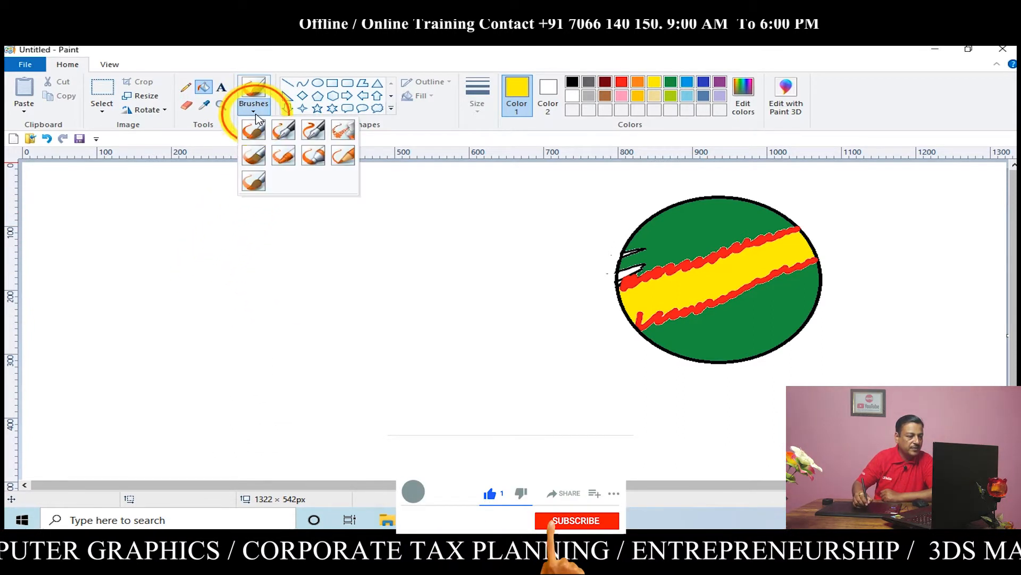
{"action": "left_click", "coordinate": [284, 133]}
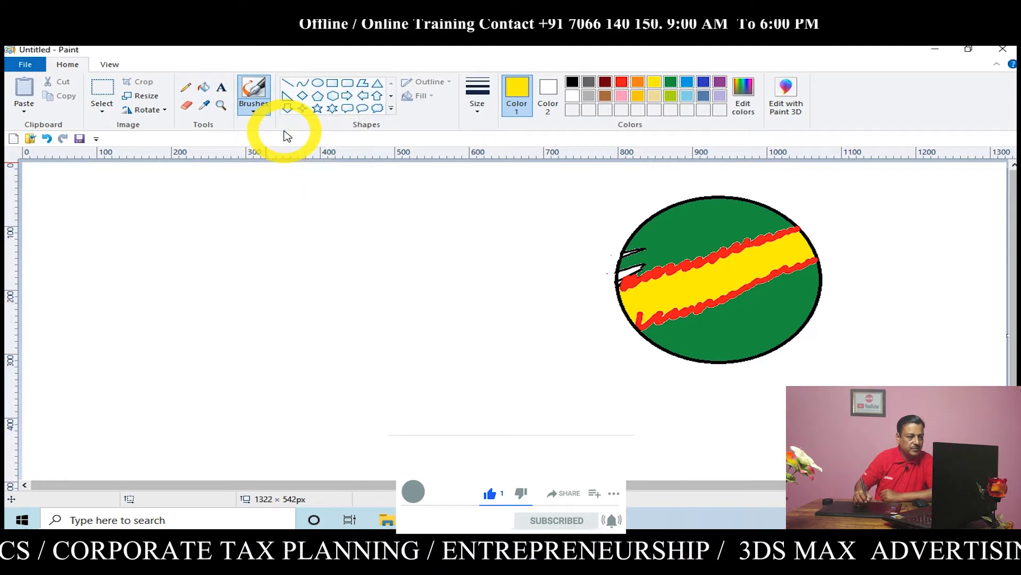
{"action": "left_click", "coordinate": [480, 124]}
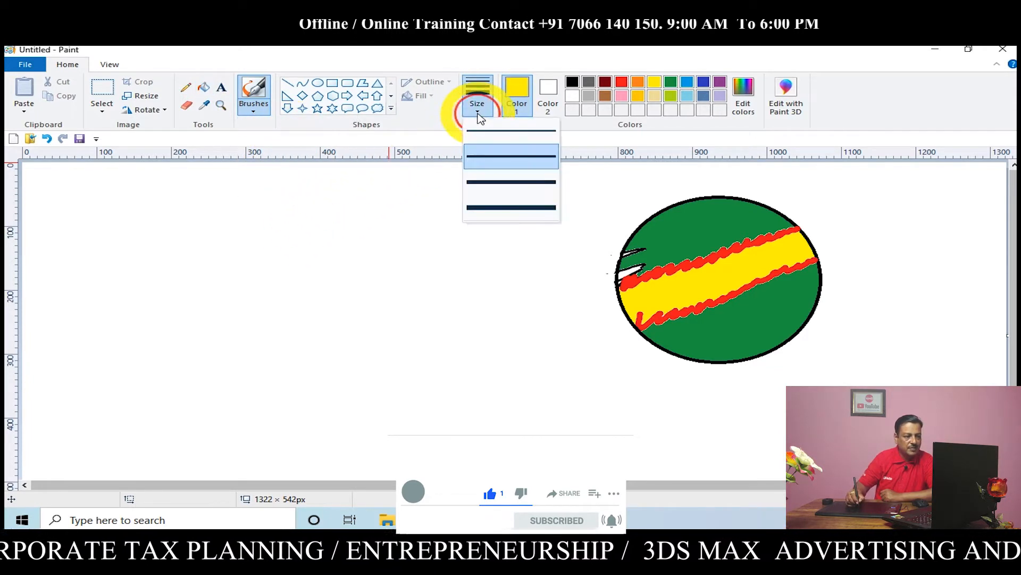
{"action": "left_click", "coordinate": [495, 207]}
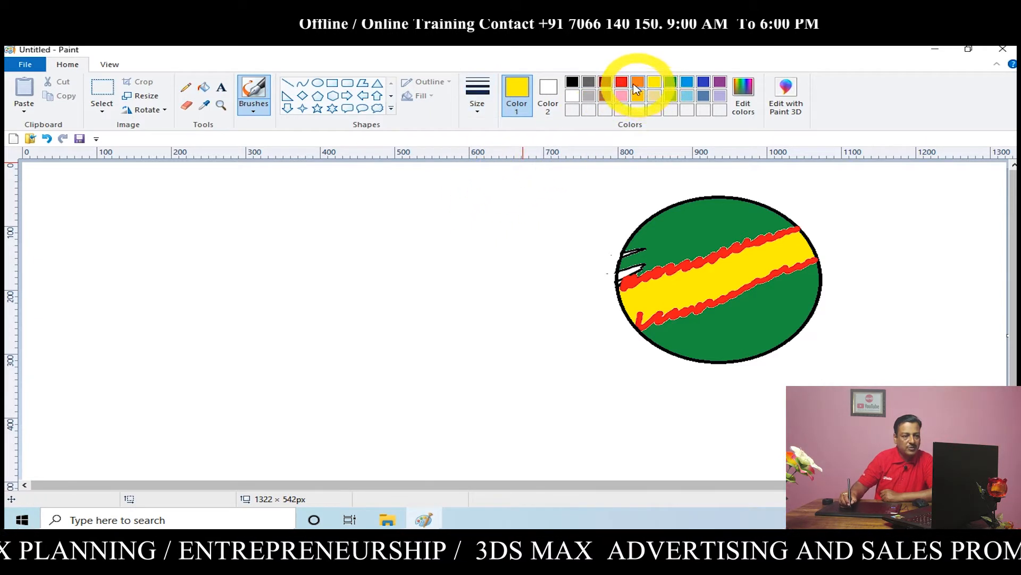
{"action": "left_click", "coordinate": [606, 82]}
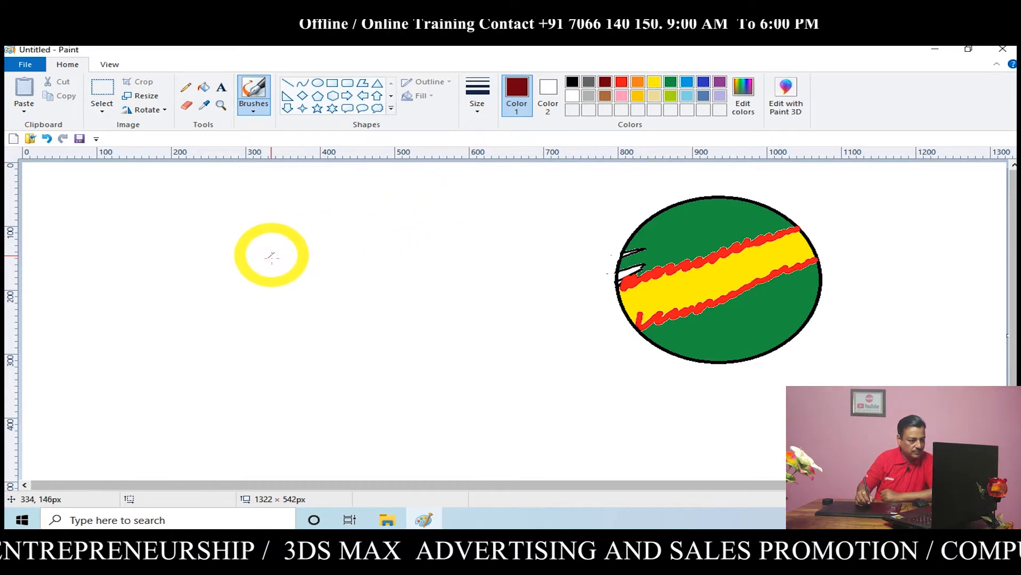
{"action": "mouse_move", "coordinate": [286, 240]}
{"action": "left_mouse_down"}
{"action": "mouse_move", "coordinate": [310, 325]}
{"action": "mouse_move", "coordinate": [371, 231]}
{"action": "left_mouse_up"}
{"action": "mouse_move", "coordinate": [369, 274]}
{"action": "left_mouse_down"}
{"action": "mouse_move", "coordinate": [367, 298]}
{"action": "mouse_move", "coordinate": [386, 270]}
{"action": "mouse_move", "coordinate": [410, 286]}
{"action": "mouse_move", "coordinate": [470, 236]}
{"action": "mouse_move", "coordinate": [489, 263]}
{"action": "left_mouse_up"}
{"action": "left_click_drag", "start_coordinate": [331, 391], "coordinate": [494, 290]}
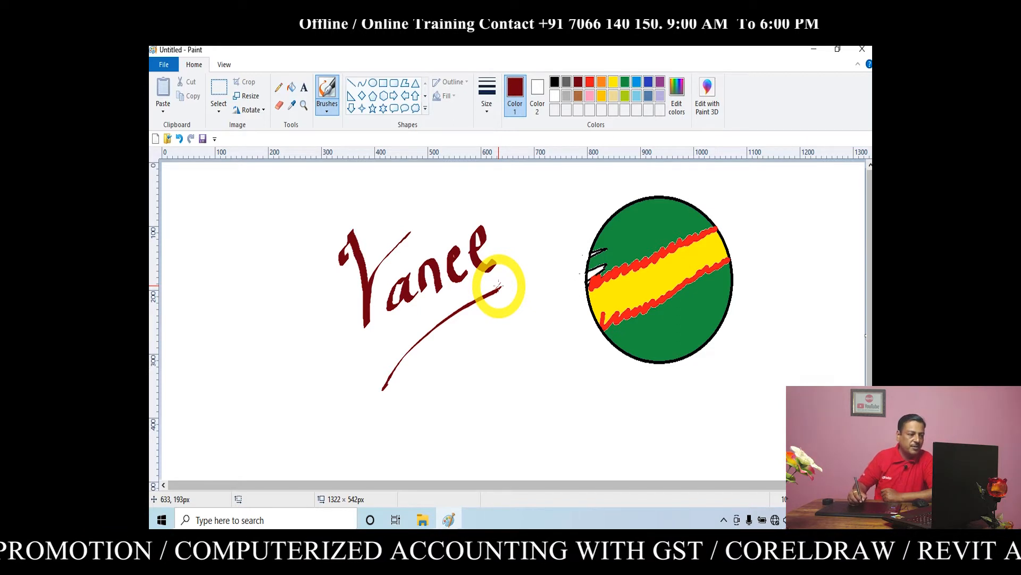
Handwrite the words "Vance" and "Computer" in green, using Calligraphy brush 2 at the thickest size
{"action": "left_click", "coordinate": [328, 112]}
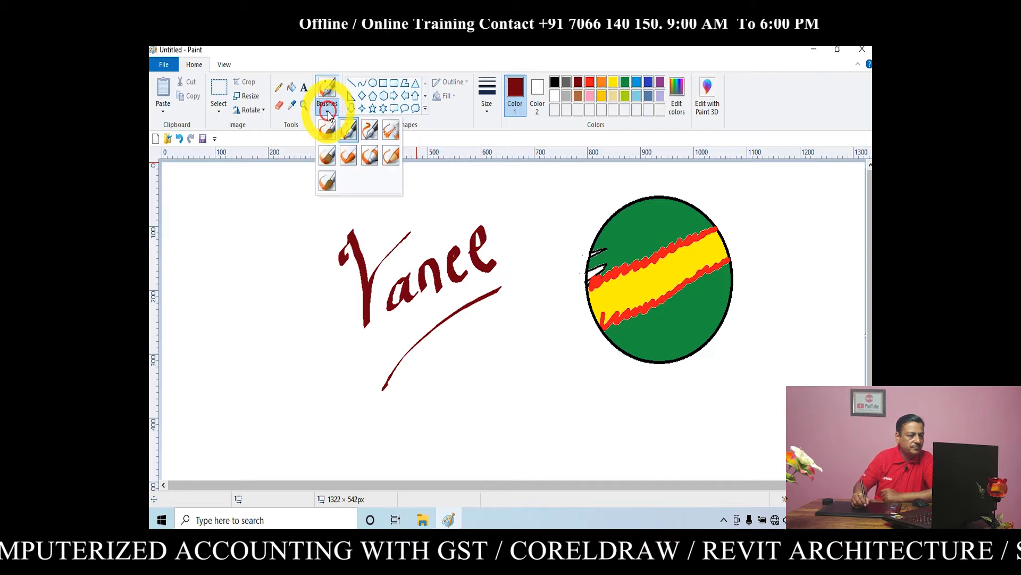
{"action": "left_click", "coordinate": [372, 134]}
{"action": "left_click", "coordinate": [487, 106]}
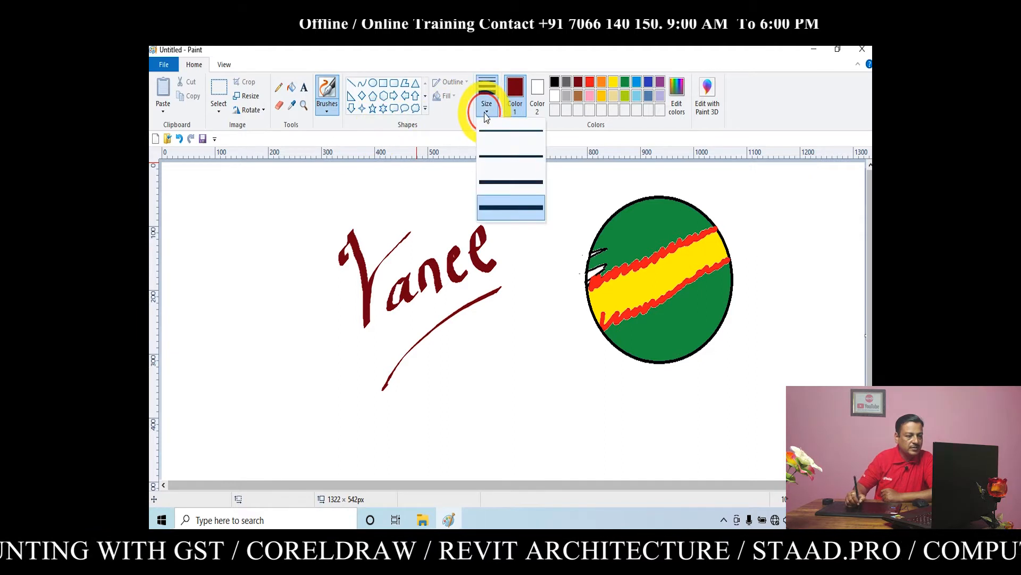
{"action": "left_click", "coordinate": [494, 207]}
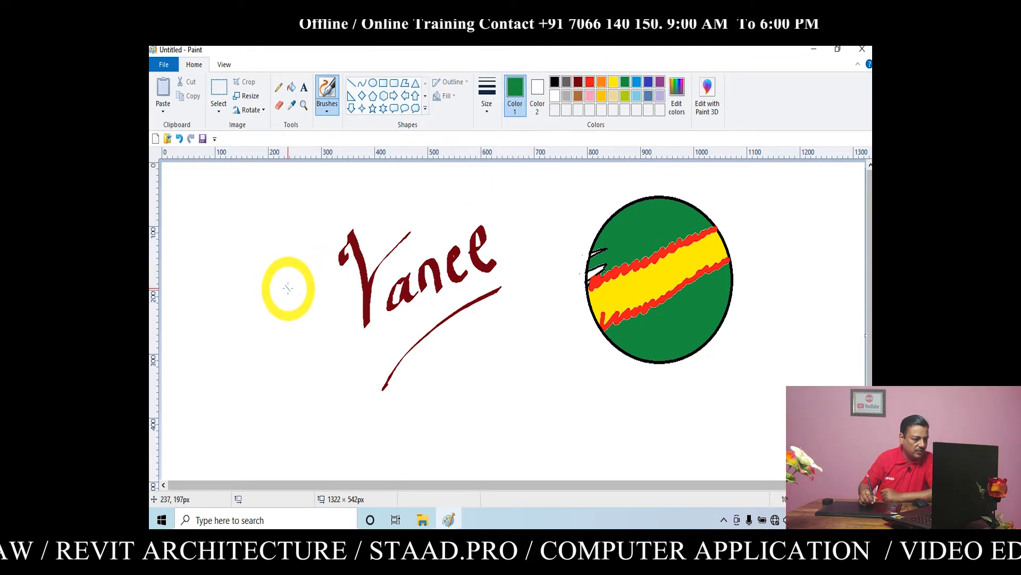
{"action": "mouse_move", "coordinate": [276, 350]}
{"action": "left_mouse_down"}
{"action": "mouse_move", "coordinate": [301, 298]}
{"action": "mouse_move", "coordinate": [319, 375]}
{"action": "left_mouse_up"}
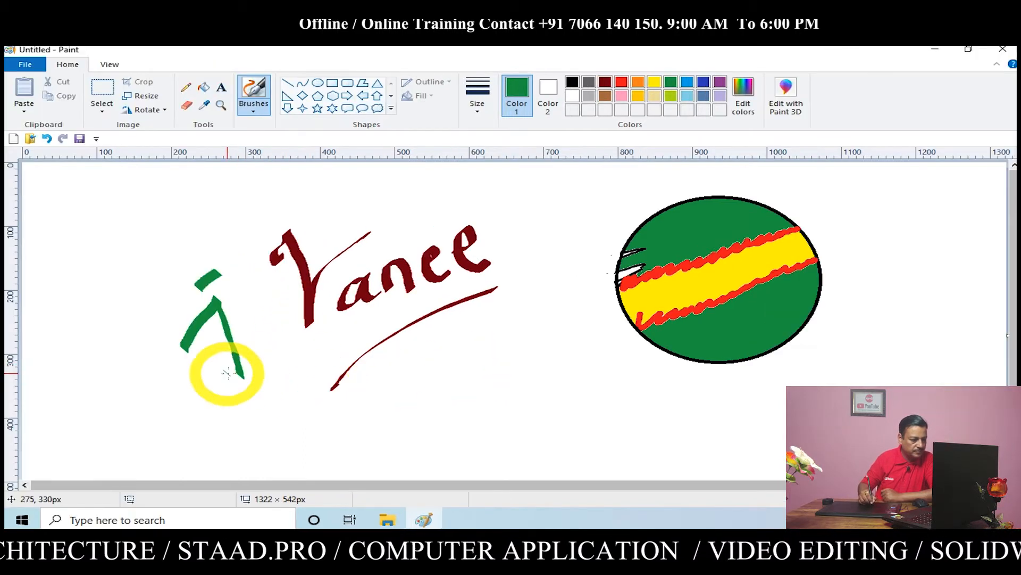
{"action": "left_click_drag", "start_coordinate": [322, 319], "coordinate": [318, 370]}
{"action": "left_click_drag", "start_coordinate": [340, 352], "coordinate": [335, 349]}
{"action": "mouse_move", "coordinate": [264, 349]}
{"action": "left_mouse_down"}
{"action": "mouse_move", "coordinate": [322, 336]}
{"action": "mouse_move", "coordinate": [352, 304]}
{"action": "mouse_move", "coordinate": [373, 318]}
{"action": "left_mouse_up"}
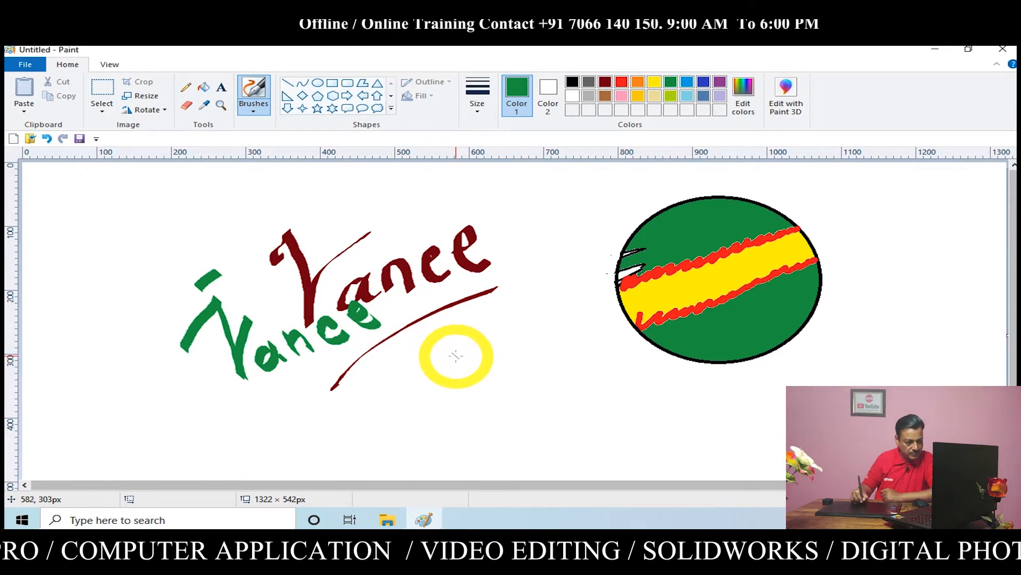
{"action": "mouse_move", "coordinate": [475, 348]}
{"action": "left_mouse_down"}
{"action": "mouse_move", "coordinate": [475, 375]}
{"action": "mouse_move", "coordinate": [535, 335]}
{"action": "mouse_move", "coordinate": [560, 353]}
{"action": "mouse_move", "coordinate": [597, 337]}
{"action": "mouse_move", "coordinate": [620, 307]}
{"action": "mouse_move", "coordinate": [679, 319]}
{"action": "mouse_move", "coordinate": [711, 296]}
{"action": "left_mouse_up"}
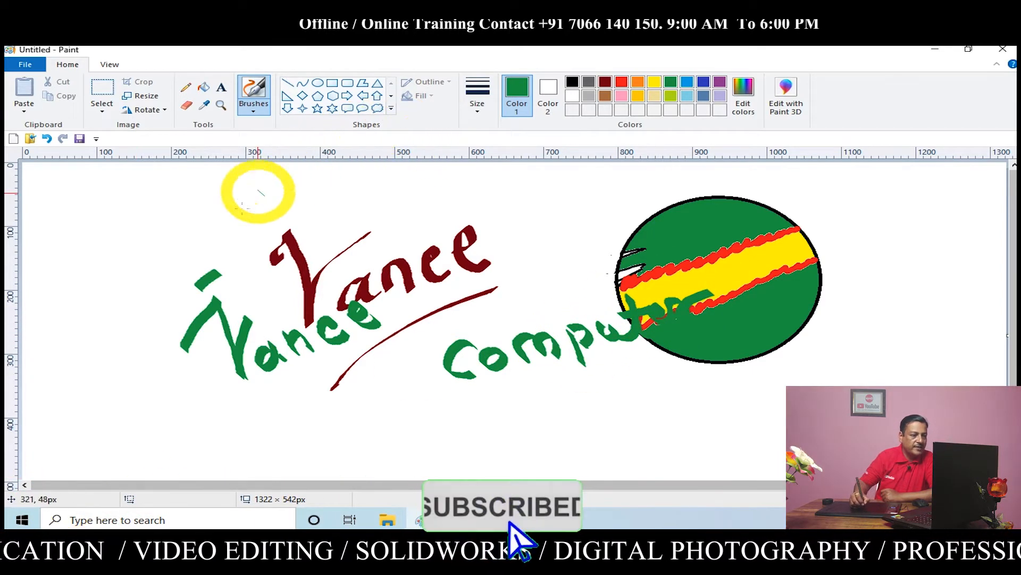
Select the whole canvas and delete the lettering and the filled circle
{"action": "left_click", "coordinate": [253, 109]}
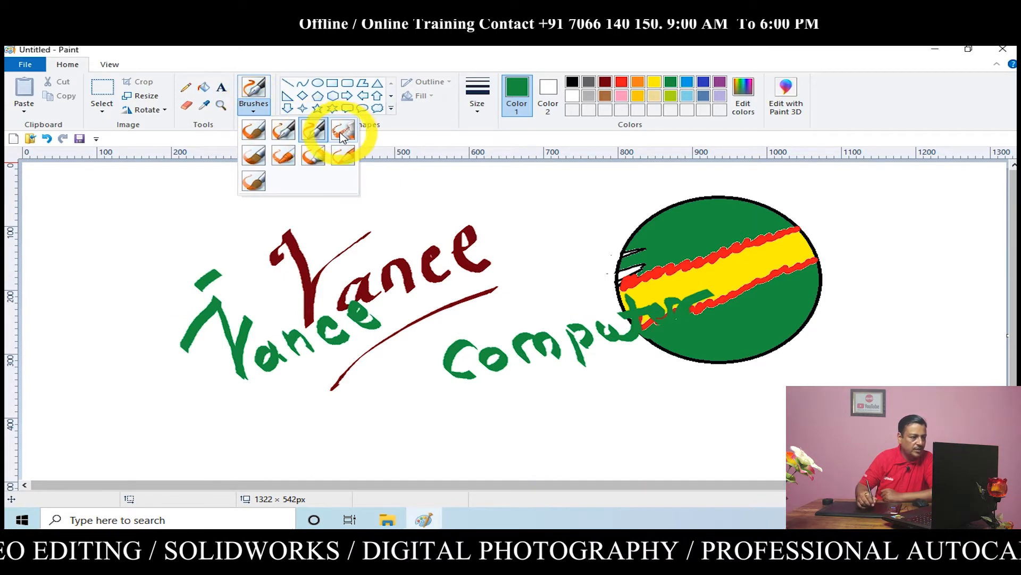
{"action": "left_click", "coordinate": [113, 93]}
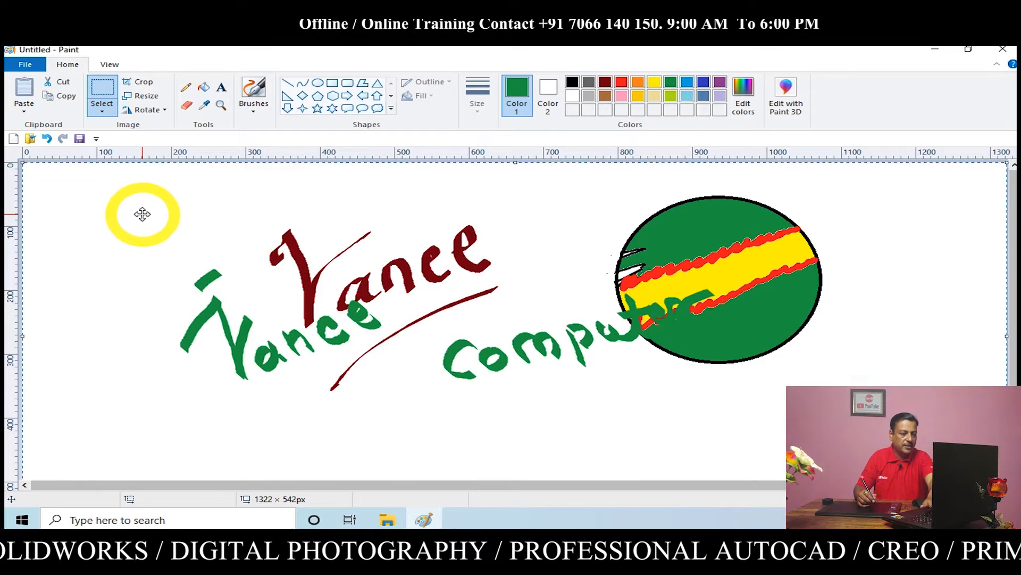
{"action": "key", "text": "Delete"}
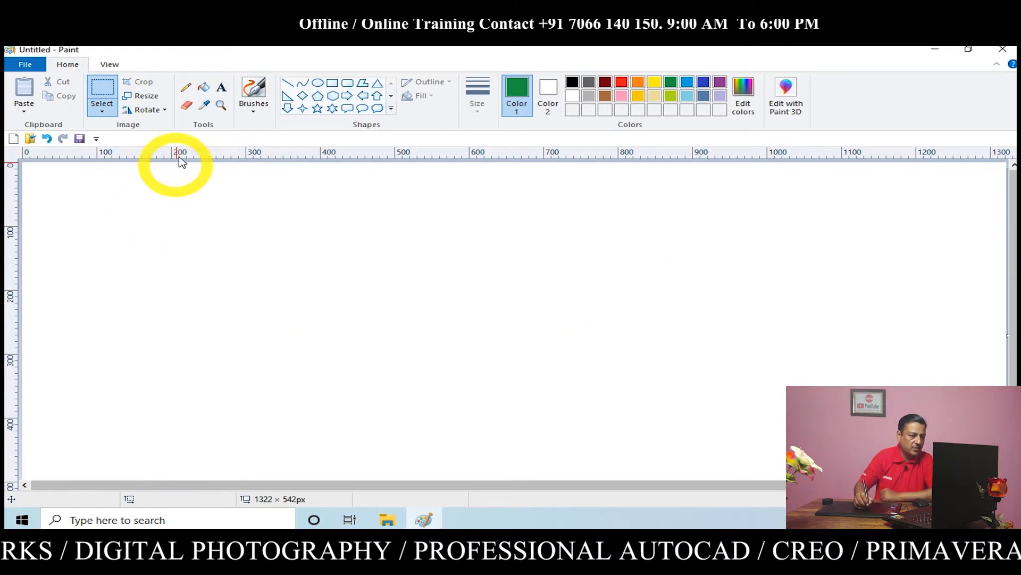
Spray a wide red zigzag scribble across the canvas with the Airbrush at the thickest size
{"action": "left_click", "coordinate": [253, 103]}
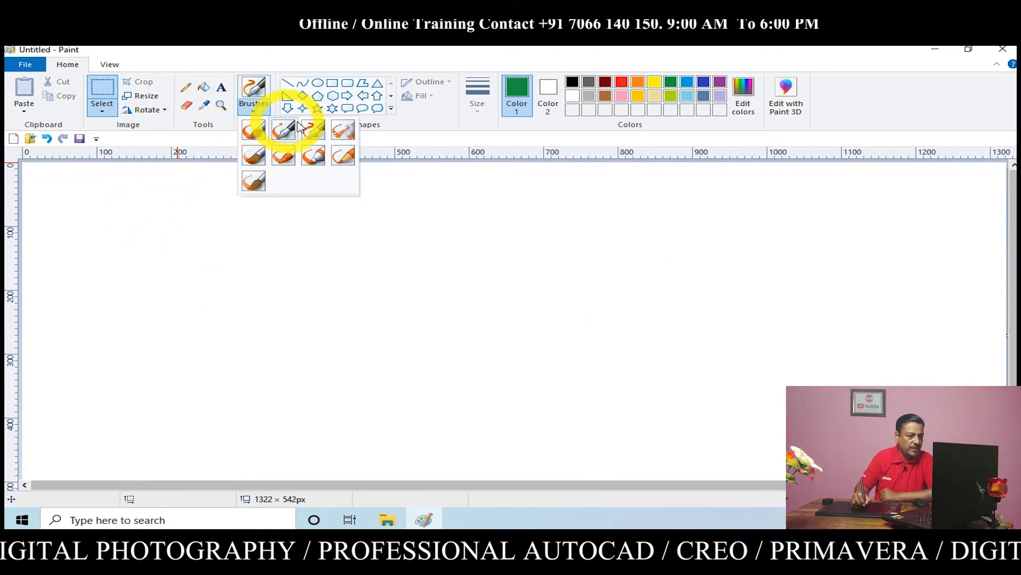
{"action": "left_click", "coordinate": [344, 131]}
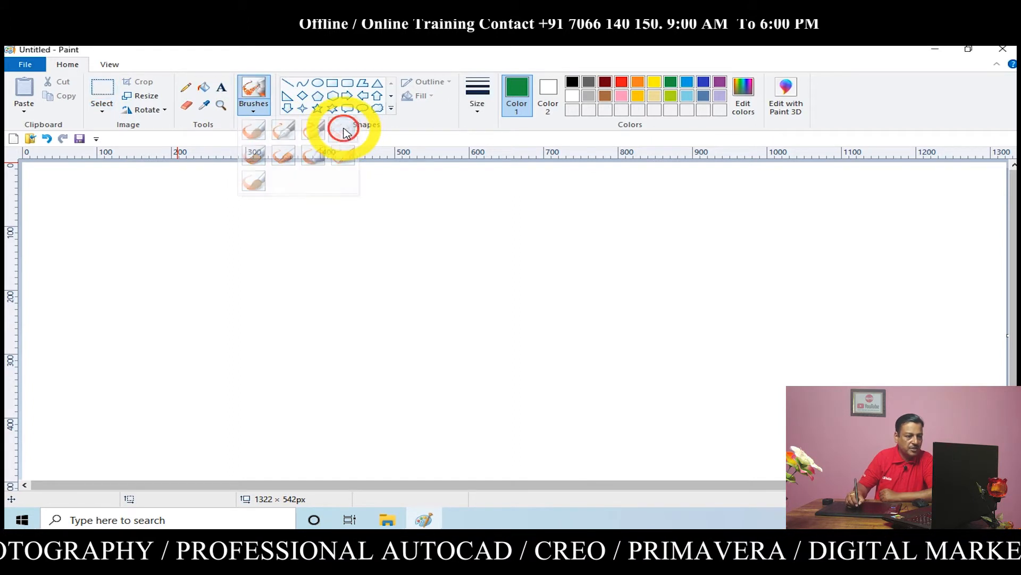
{"action": "left_click", "coordinate": [477, 112]}
{"action": "left_click", "coordinate": [485, 207]}
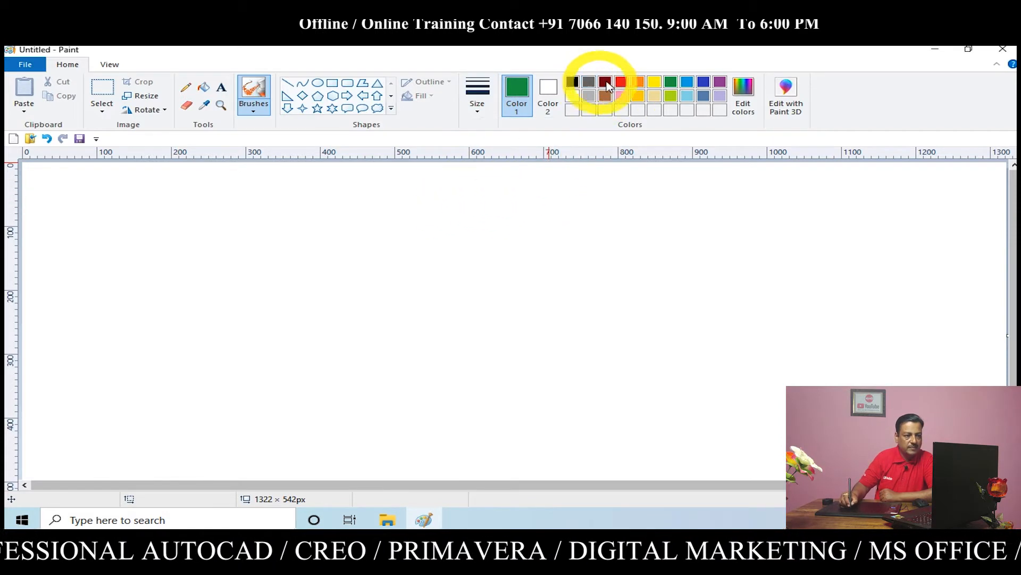
{"action": "left_click", "coordinate": [621, 82]}
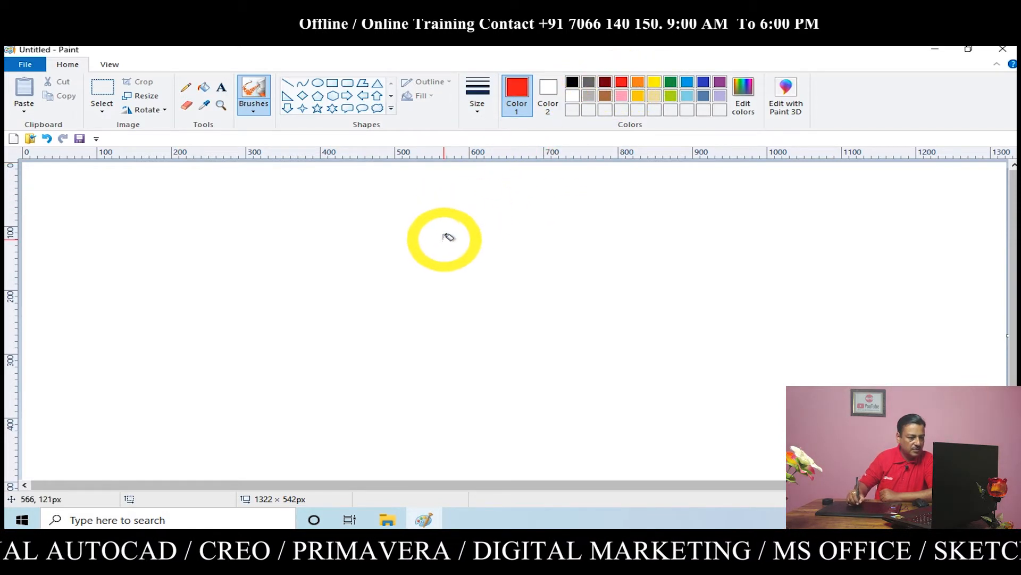
{"action": "mouse_move", "coordinate": [392, 277]}
{"action": "left_mouse_down"}
{"action": "mouse_move", "coordinate": [427, 253]}
{"action": "mouse_move", "coordinate": [524, 214]}
{"action": "mouse_move", "coordinate": [529, 234]}
{"action": "mouse_move", "coordinate": [458, 303]}
{"action": "mouse_move", "coordinate": [565, 261]}
{"action": "mouse_move", "coordinate": [513, 315]}
{"action": "mouse_move", "coordinate": [583, 297]}
{"action": "mouse_move", "coordinate": [564, 323]}
{"action": "mouse_move", "coordinate": [647, 286]}
{"action": "left_mouse_up"}
{"action": "mouse_move", "coordinate": [696, 291]}
{"action": "left_mouse_down"}
{"action": "mouse_move", "coordinate": [672, 326]}
{"action": "mouse_move", "coordinate": [839, 278]}
{"action": "mouse_move", "coordinate": [802, 315]}
{"action": "mouse_move", "coordinate": [888, 290]}
{"action": "mouse_move", "coordinate": [810, 363]}
{"action": "mouse_move", "coordinate": [838, 367]}
{"action": "mouse_move", "coordinate": [192, 398]}
{"action": "mouse_move", "coordinate": [218, 376]}
{"action": "mouse_move", "coordinate": [376, 324]}
{"action": "mouse_move", "coordinate": [262, 366]}
{"action": "mouse_move", "coordinate": [331, 282]}
{"action": "mouse_move", "coordinate": [304, 285]}
{"action": "mouse_move", "coordinate": [375, 193]}
{"action": "mouse_move", "coordinate": [424, 190]}
{"action": "mouse_move", "coordinate": [392, 261]}
{"action": "left_mouse_up"}
Spray yellow airbrush scribbles over the middle of the red zigzag
{"action": "left_click", "coordinate": [654, 82]}
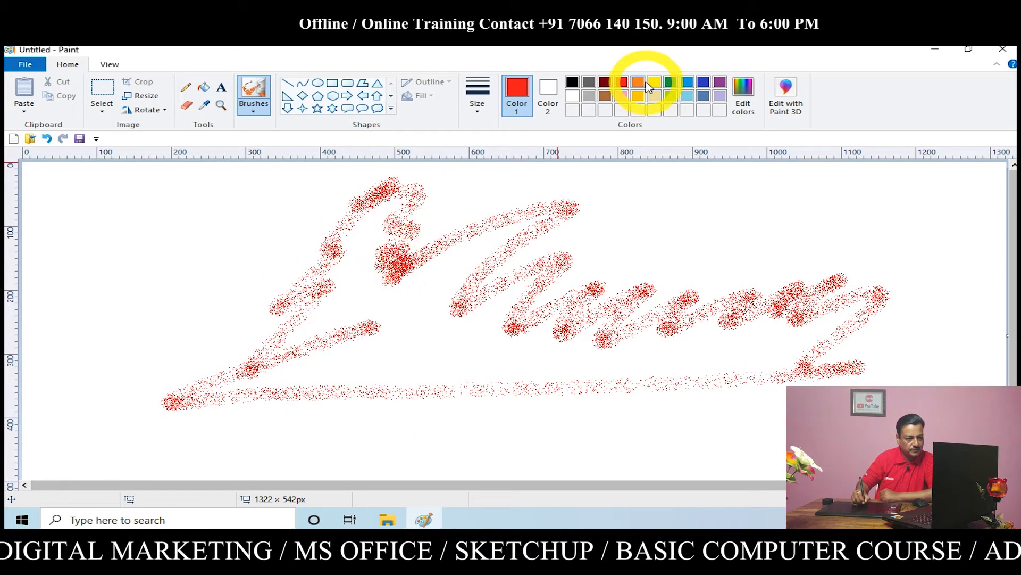
{"action": "mouse_move", "coordinate": [463, 258]}
{"action": "left_mouse_down"}
{"action": "mouse_move", "coordinate": [538, 309]}
{"action": "mouse_move", "coordinate": [769, 319]}
{"action": "mouse_move", "coordinate": [692, 350]}
{"action": "mouse_move", "coordinate": [601, 345]}
{"action": "mouse_move", "coordinate": [424, 322]}
{"action": "mouse_move", "coordinate": [382, 302]}
{"action": "left_mouse_up"}
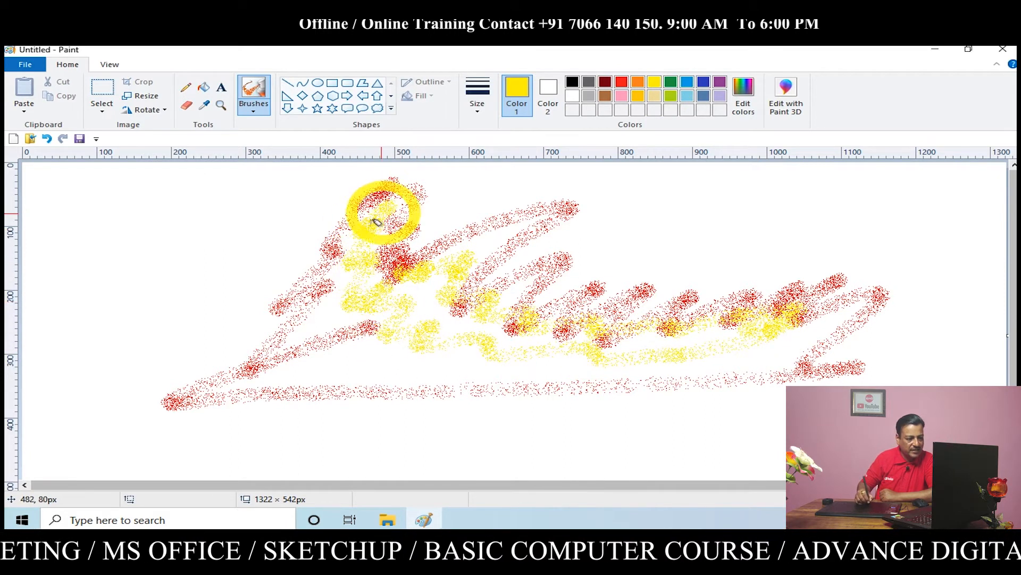
{"action": "mouse_move", "coordinate": [318, 364]}
{"action": "left_mouse_down"}
{"action": "mouse_move", "coordinate": [415, 347]}
{"action": "mouse_move", "coordinate": [684, 335]}
{"action": "mouse_move", "coordinate": [750, 351]}
{"action": "left_mouse_up"}
Spray orange airbrush scribbles around and over the existing strokes, reaching both sides of the canvas
{"action": "left_click", "coordinate": [639, 82]}
{"action": "mouse_move", "coordinate": [631, 210]}
{"action": "left_mouse_down"}
{"action": "mouse_move", "coordinate": [631, 262]}
{"action": "mouse_move", "coordinate": [278, 279]}
{"action": "mouse_move", "coordinate": [282, 230]}
{"action": "mouse_move", "coordinate": [216, 240]}
{"action": "mouse_move", "coordinate": [127, 319]}
{"action": "mouse_move", "coordinate": [216, 284]}
{"action": "mouse_move", "coordinate": [165, 302]}
{"action": "left_mouse_up"}
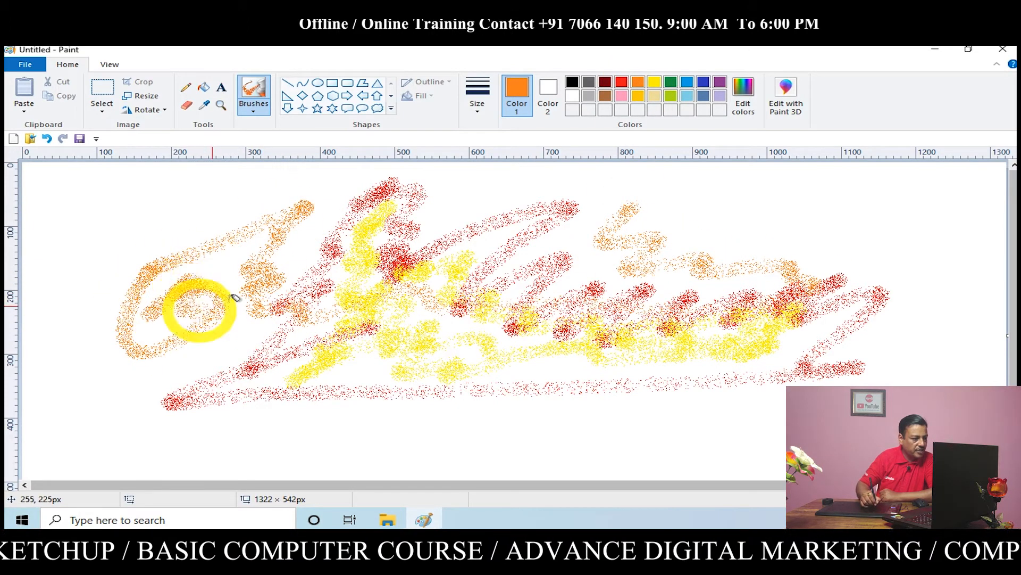
{"action": "left_click_drag", "start_coordinate": [234, 296], "coordinate": [189, 287]}
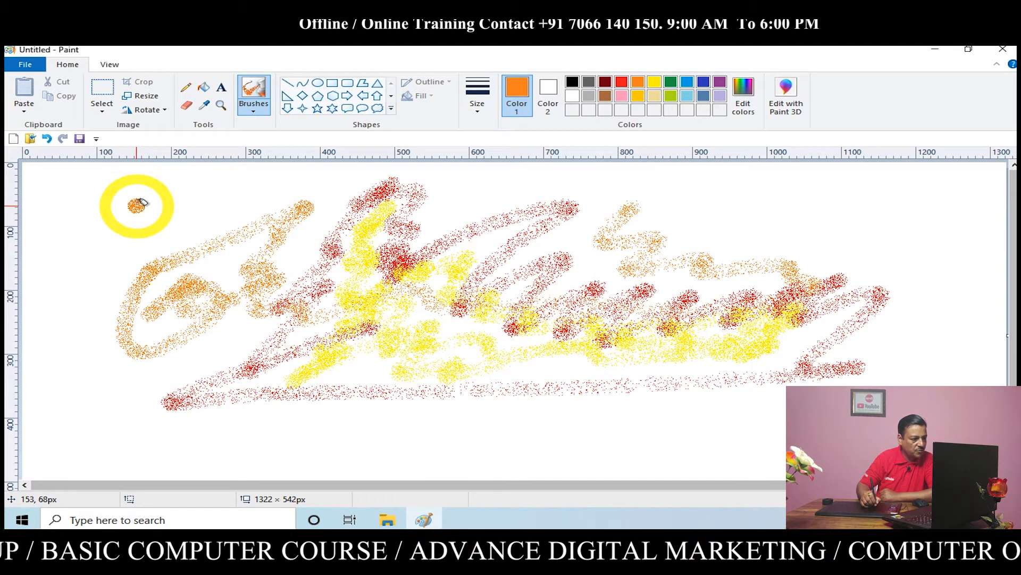
{"action": "mouse_move", "coordinate": [143, 202]}
{"action": "left_mouse_down"}
{"action": "mouse_move", "coordinate": [220, 177]}
{"action": "mouse_move", "coordinate": [125, 267]}
{"action": "mouse_move", "coordinate": [565, 175]}
{"action": "mouse_move", "coordinate": [549, 210]}
{"action": "mouse_move", "coordinate": [407, 299]}
{"action": "mouse_move", "coordinate": [796, 220]}
{"action": "mouse_move", "coordinate": [846, 163]}
{"action": "mouse_move", "coordinate": [745, 211]}
{"action": "mouse_move", "coordinate": [896, 211]}
{"action": "mouse_move", "coordinate": [914, 355]}
{"action": "mouse_move", "coordinate": [867, 364]}
{"action": "left_mouse_up"}
{"action": "mouse_move", "coordinate": [138, 372]}
{"action": "left_mouse_down"}
{"action": "mouse_move", "coordinate": [45, 266]}
{"action": "mouse_move", "coordinate": [118, 392]}
{"action": "mouse_move", "coordinate": [844, 353]}
{"action": "left_mouse_up"}
Spray purple airbrush scribbles over the drawing and along the canvas edges
{"action": "left_click", "coordinate": [719, 96]}
{"action": "mouse_move", "coordinate": [500, 373]}
{"action": "left_mouse_down"}
{"action": "mouse_move", "coordinate": [216, 406]}
{"action": "mouse_move", "coordinate": [64, 235]}
{"action": "mouse_move", "coordinate": [417, 353]}
{"action": "mouse_move", "coordinate": [954, 391]}
{"action": "mouse_move", "coordinate": [559, 193]}
{"action": "mouse_move", "coordinate": [308, 230]}
{"action": "mouse_move", "coordinate": [285, 312]}
{"action": "left_mouse_up"}
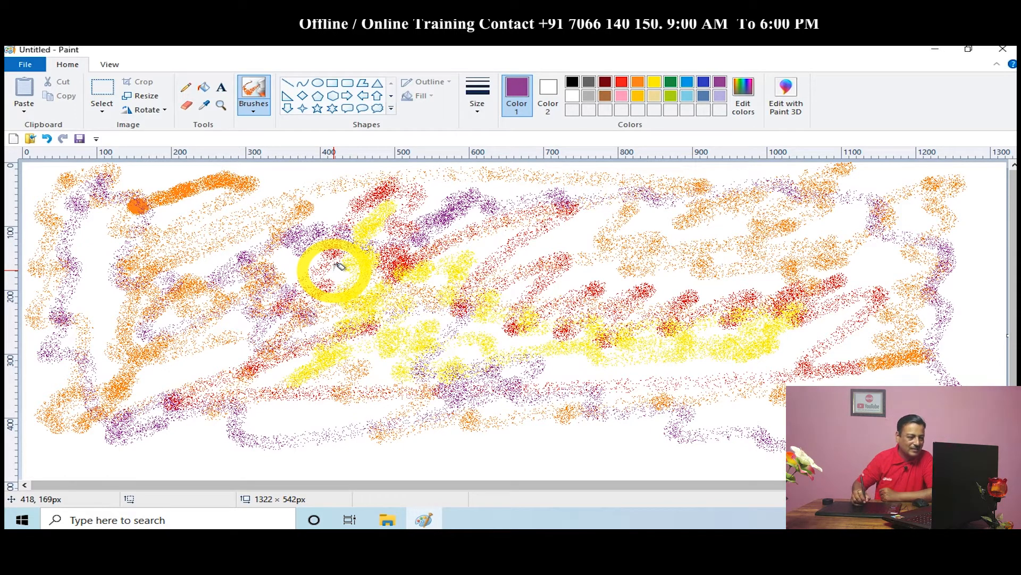
{"action": "mouse_move", "coordinate": [421, 262]}
{"action": "left_mouse_down"}
{"action": "mouse_move", "coordinate": [412, 310]}
{"action": "mouse_move", "coordinate": [550, 367]}
{"action": "mouse_move", "coordinate": [666, 383]}
{"action": "mouse_move", "coordinate": [682, 271]}
{"action": "mouse_move", "coordinate": [607, 220]}
{"action": "mouse_move", "coordinate": [567, 231]}
{"action": "mouse_move", "coordinate": [615, 281]}
{"action": "mouse_move", "coordinate": [827, 377]}
{"action": "left_mouse_up"}
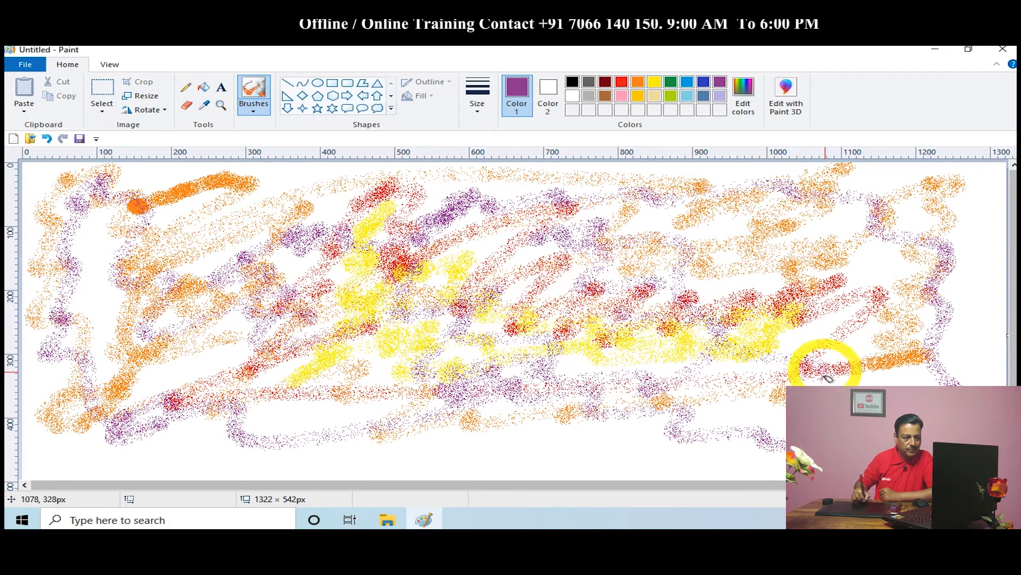
{"action": "mouse_move", "coordinate": [950, 440]}
{"action": "left_mouse_down"}
{"action": "mouse_move", "coordinate": [523, 427]}
{"action": "mouse_move", "coordinate": [413, 453]}
{"action": "left_mouse_up"}
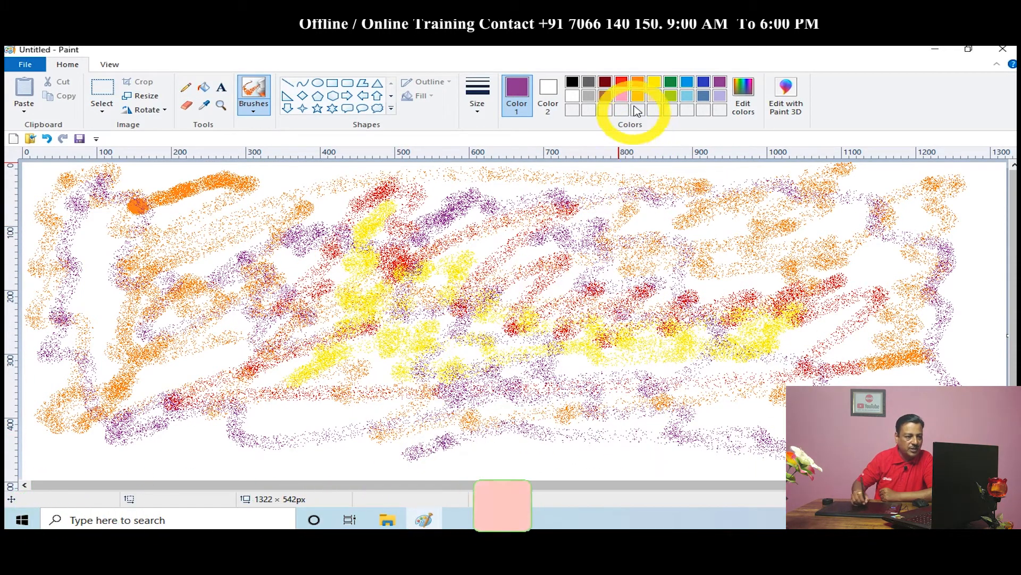
Spray pink airbrush scribbles through the middle and around the edges of the canvas, using the thickest size
{"action": "left_click", "coordinate": [621, 95]}
{"action": "mouse_move", "coordinate": [311, 266]}
{"action": "left_mouse_down"}
{"action": "mouse_move", "coordinate": [289, 241]}
{"action": "mouse_move", "coordinate": [161, 393]}
{"action": "mouse_move", "coordinate": [137, 457]}
{"action": "mouse_move", "coordinate": [84, 474]}
{"action": "mouse_move", "coordinate": [39, 475]}
{"action": "mouse_move", "coordinate": [39, 462]}
{"action": "mouse_move", "coordinate": [173, 440]}
{"action": "mouse_move", "coordinate": [583, 460]}
{"action": "mouse_move", "coordinate": [798, 454]}
{"action": "left_mouse_up"}
{"action": "mouse_move", "coordinate": [955, 307]}
{"action": "left_mouse_down"}
{"action": "mouse_move", "coordinate": [981, 326]}
{"action": "mouse_move", "coordinate": [987, 218]}
{"action": "left_mouse_up"}
{"action": "left_click", "coordinate": [478, 109]}
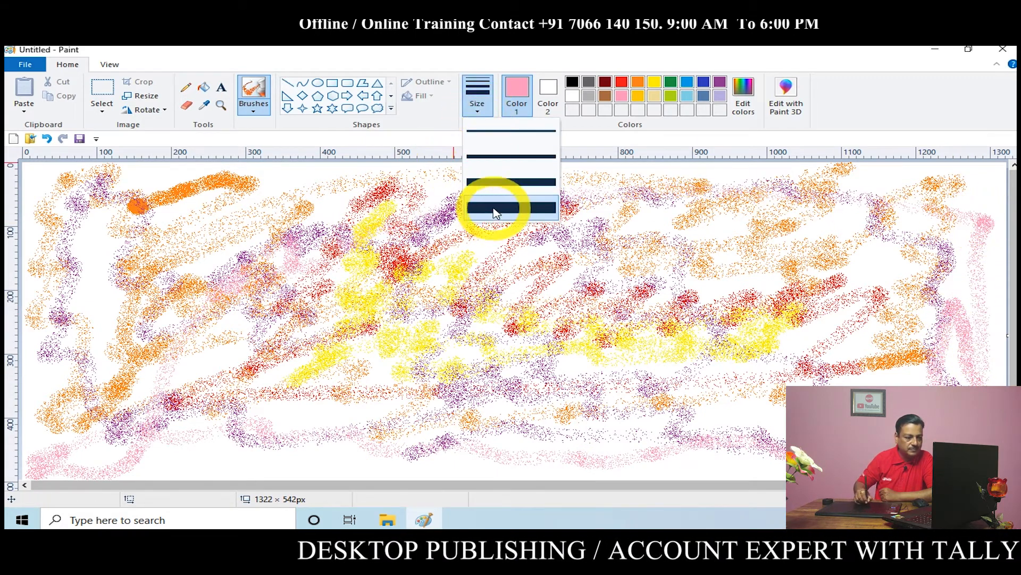
{"action": "left_click", "coordinate": [490, 205]}
{"action": "mouse_move", "coordinate": [188, 428]}
{"action": "left_mouse_down"}
{"action": "mouse_move", "coordinate": [218, 276]}
{"action": "mouse_move", "coordinate": [280, 183]}
{"action": "mouse_move", "coordinate": [175, 198]}
{"action": "mouse_move", "coordinate": [134, 188]}
{"action": "mouse_move", "coordinate": [137, 291]}
{"action": "mouse_move", "coordinate": [391, 295]}
{"action": "mouse_move", "coordinate": [524, 343]}
{"action": "left_mouse_up"}
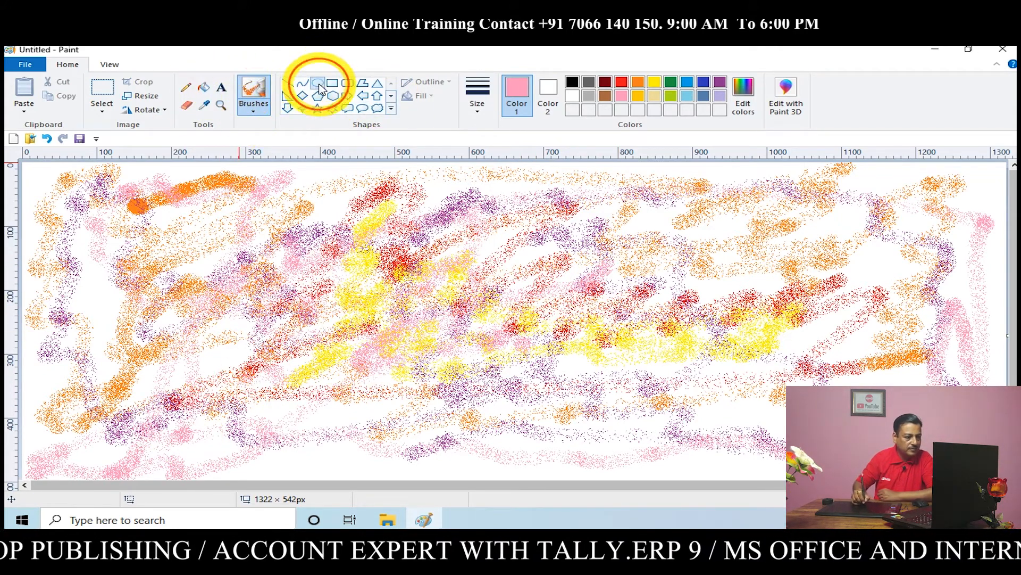
Draw an ellipse about 345 × 293 px over the scribbles and give it a red outline
{"action": "left_click", "coordinate": [318, 84]}
{"action": "mouse_move", "coordinate": [288, 222]}
{"action": "left_mouse_down"}
{"action": "mouse_move", "coordinate": [337, 270]}
{"action": "mouse_move", "coordinate": [543, 407]}
{"action": "left_mouse_up"}
{"action": "left_click", "coordinate": [670, 84]}
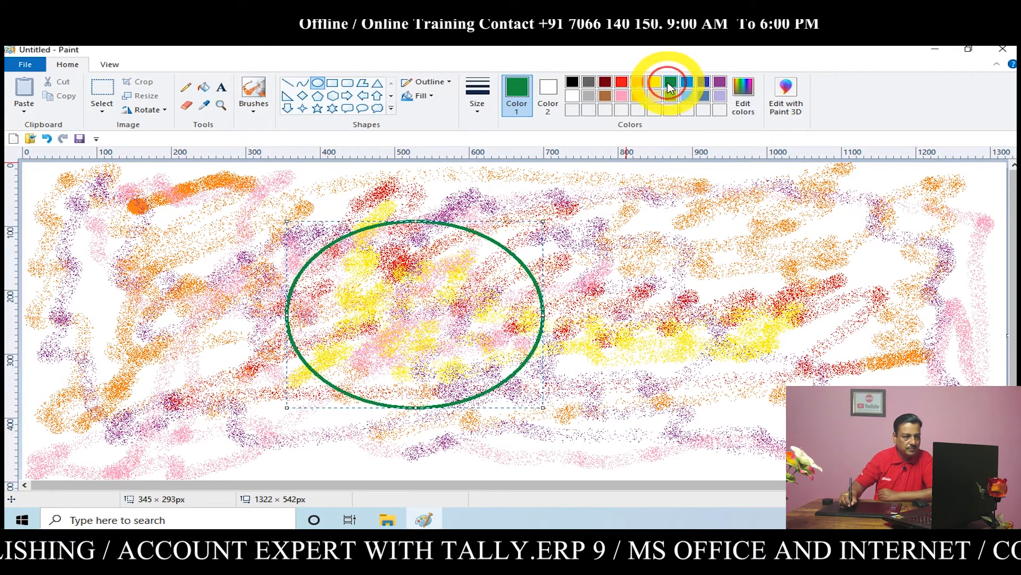
{"action": "left_click", "coordinate": [622, 83]}
Fill the white areas inside the ellipse with red
{"action": "left_click", "coordinate": [204, 88]}
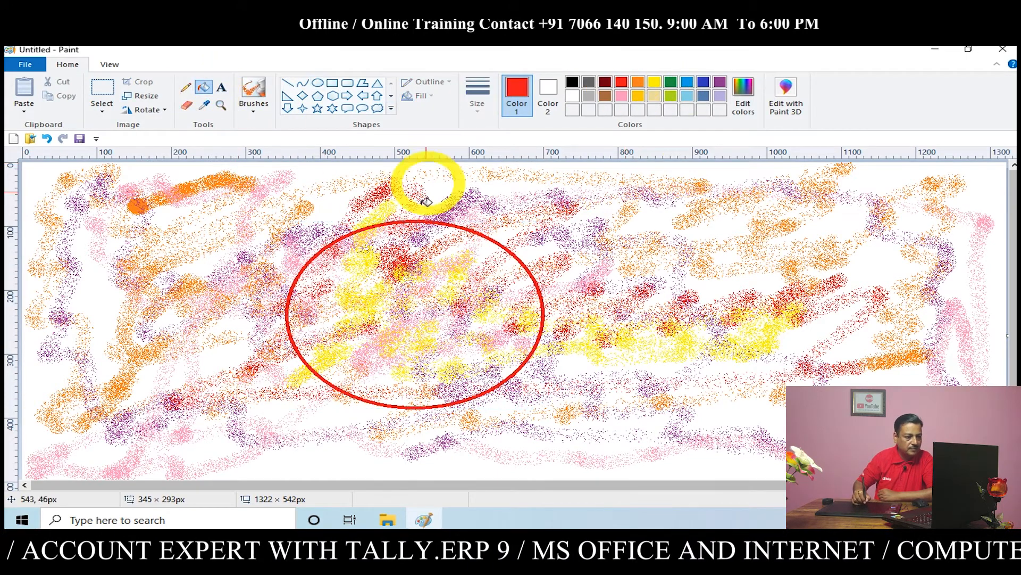
{"action": "left_click", "coordinate": [403, 300]}
{"action": "left_click", "coordinate": [388, 273]}
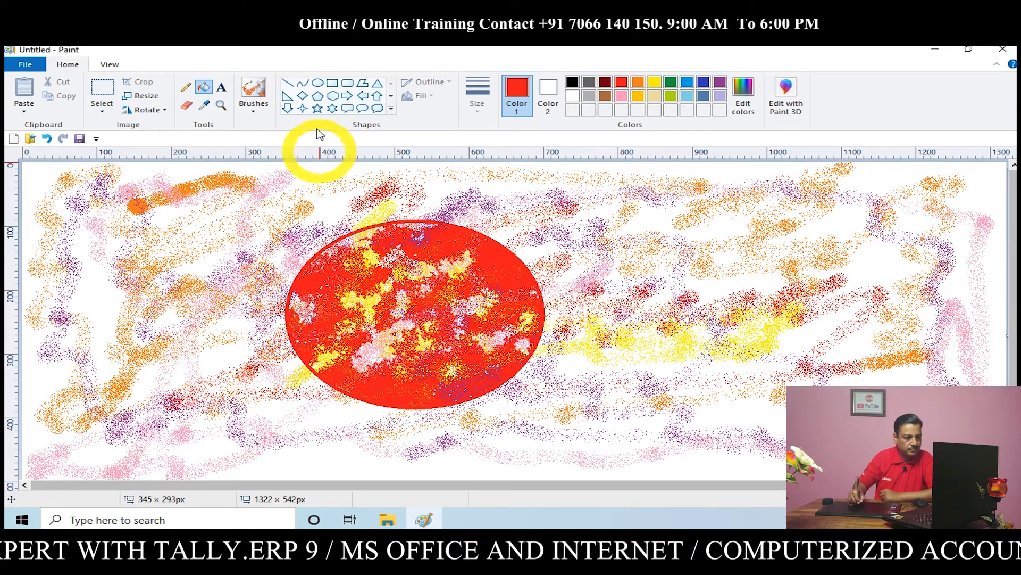
Draw a red rectangle about 313 × 107 px extending from the ellipse's right side and fill it with red
{"action": "left_click", "coordinate": [332, 83]}
{"action": "left_click_drag", "start_coordinate": [523, 263], "coordinate": [756, 329]}
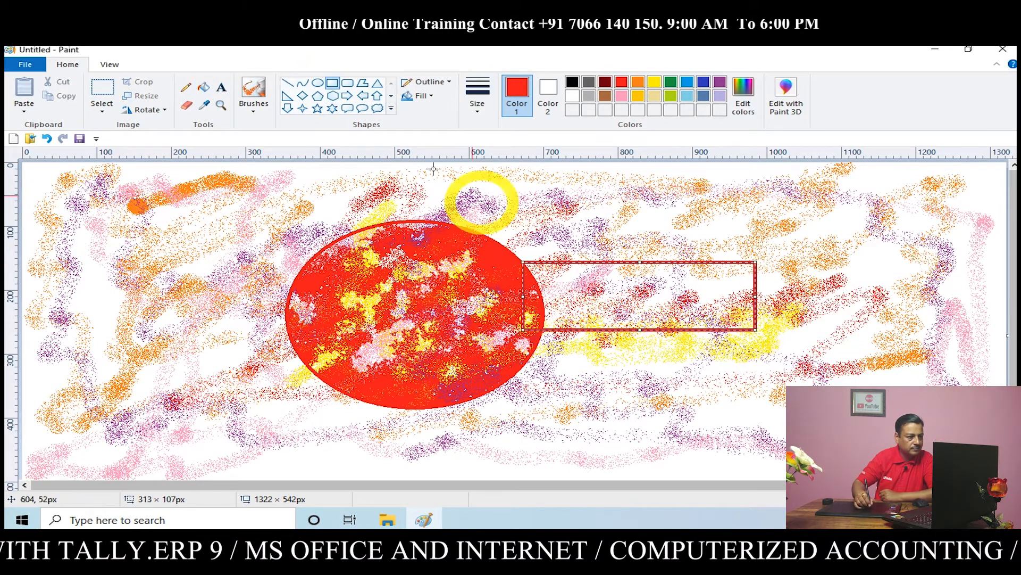
{"action": "left_click", "coordinate": [203, 87]}
{"action": "left_click", "coordinate": [609, 293]}
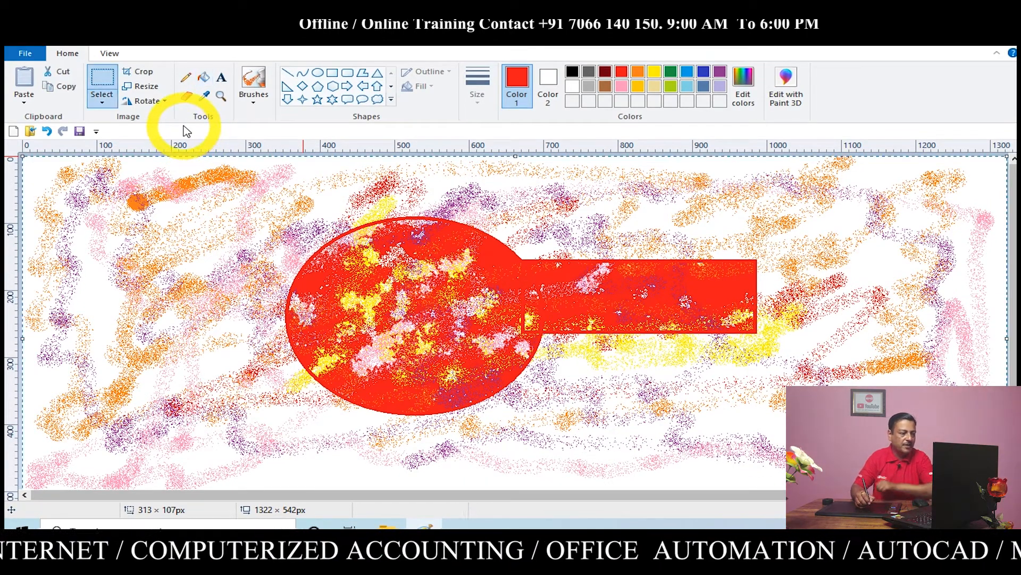
Delete the selected canvas contents, including the airbrush scribbles and red shapes
{"action": "key", "text": "Delete"}
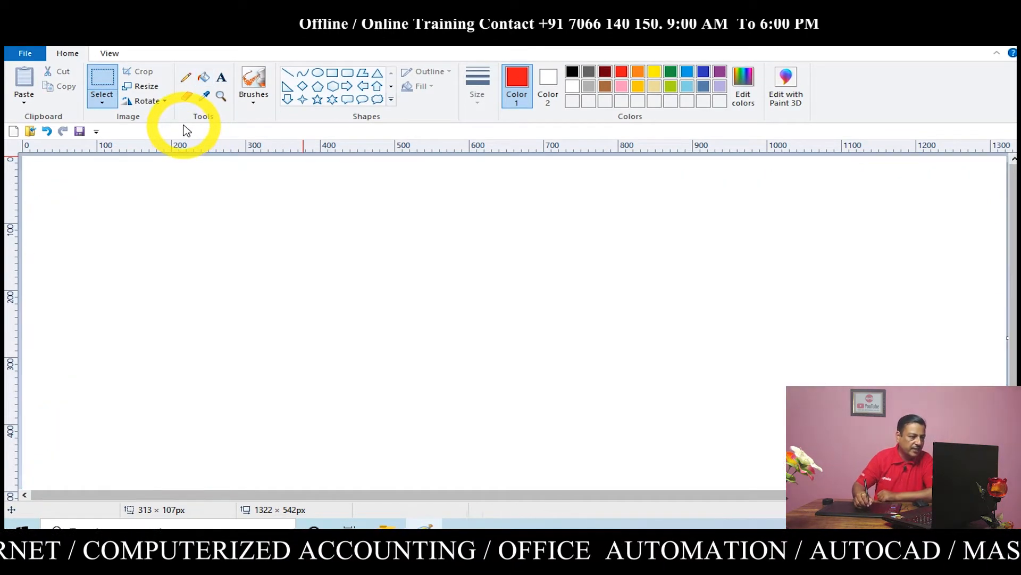
Paint a slightly rising red stroke about 550 px wide with the Oil brush at the thinnest size
{"action": "left_click", "coordinate": [254, 101]}
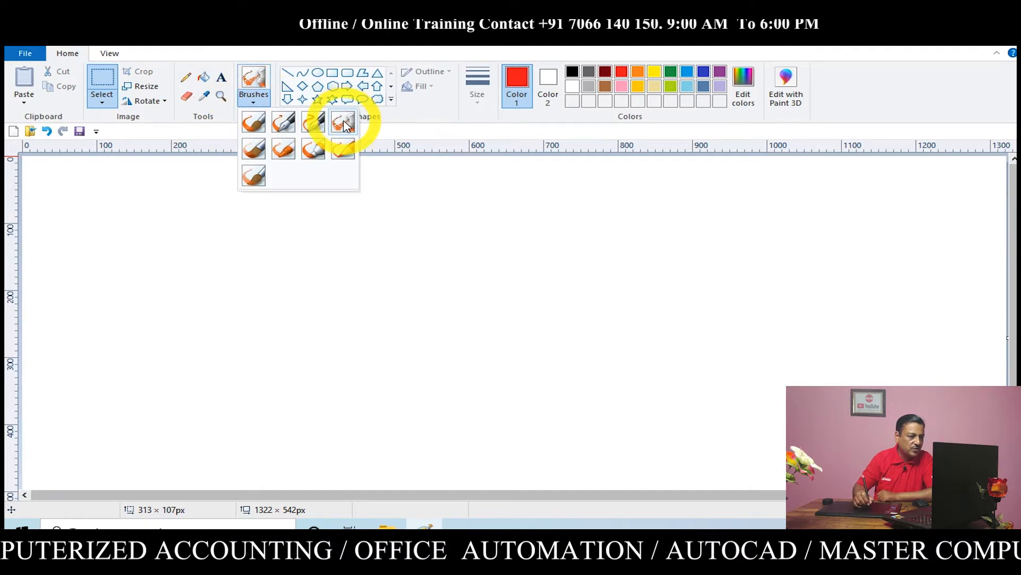
{"action": "left_click", "coordinate": [255, 151]}
{"action": "left_click", "coordinate": [479, 107]}
{"action": "left_click", "coordinate": [494, 121]}
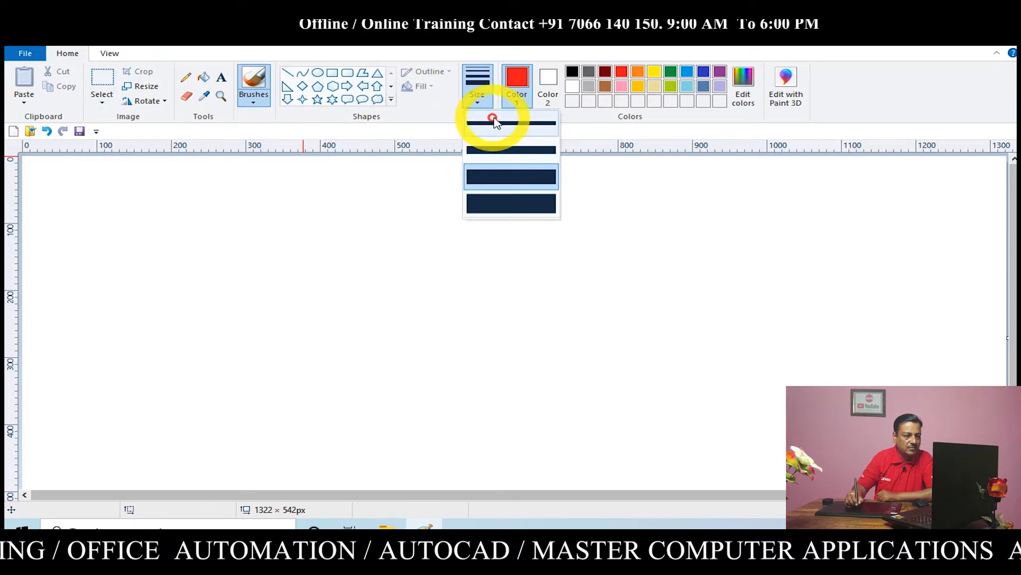
{"action": "left_click", "coordinate": [478, 102]}
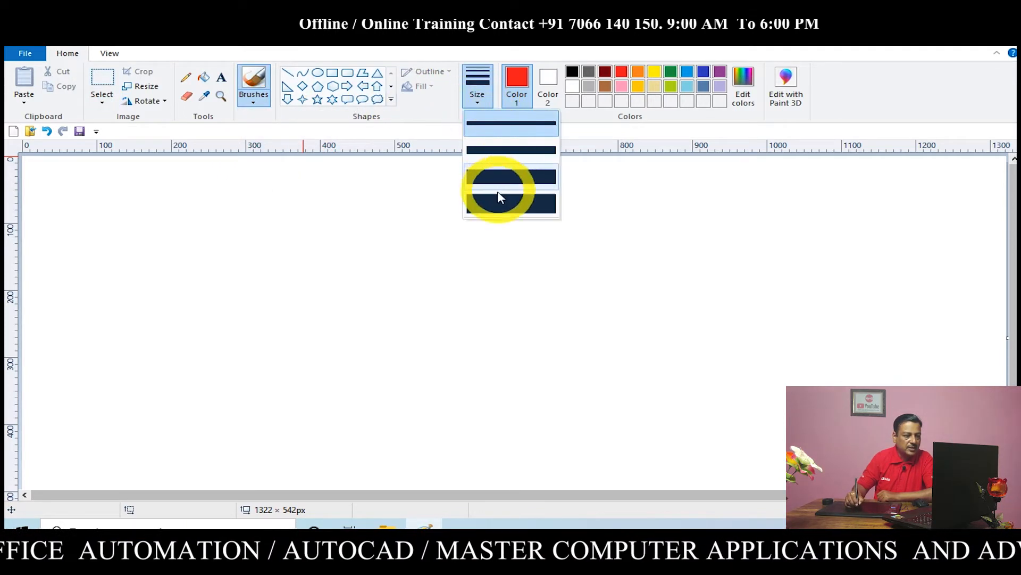
{"action": "left_click", "coordinate": [499, 199]}
{"action": "left_click", "coordinate": [476, 94]}
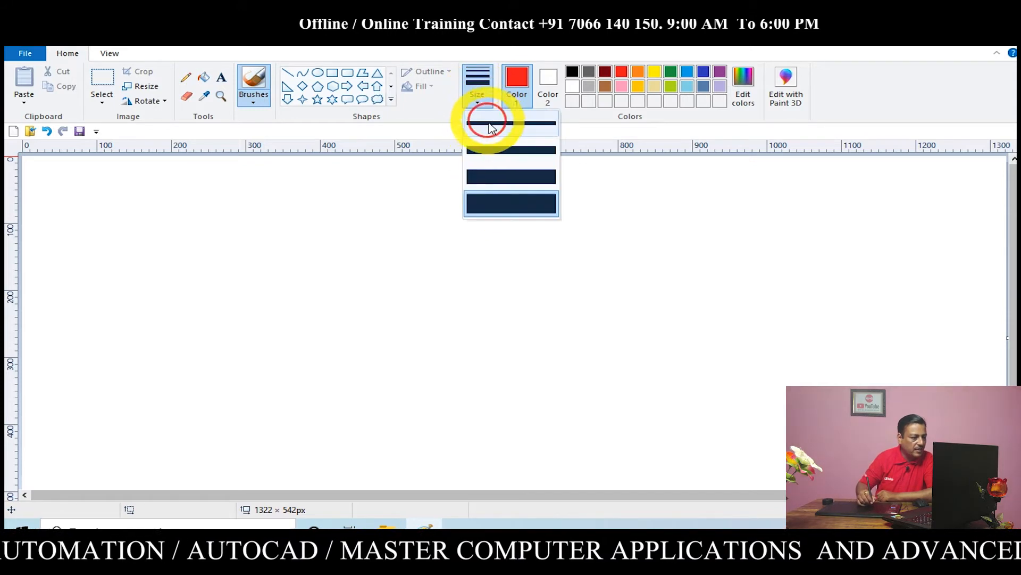
{"action": "left_click", "coordinate": [493, 123]}
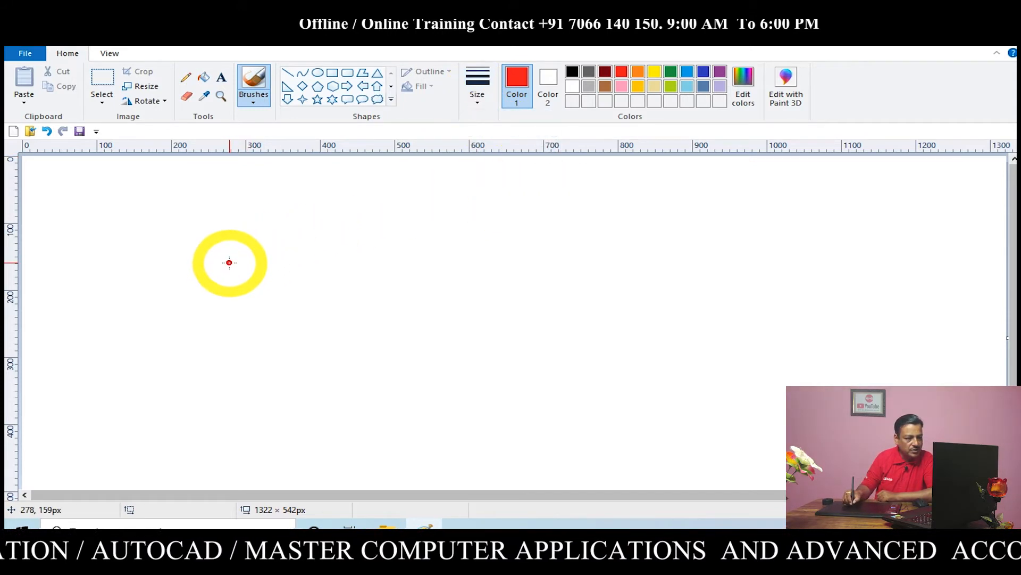
{"action": "mouse_move", "coordinate": [229, 263]}
{"action": "left_mouse_down"}
{"action": "mouse_move", "coordinate": [278, 244]}
{"action": "mouse_move", "coordinate": [643, 201]}
{"action": "left_mouse_up"}
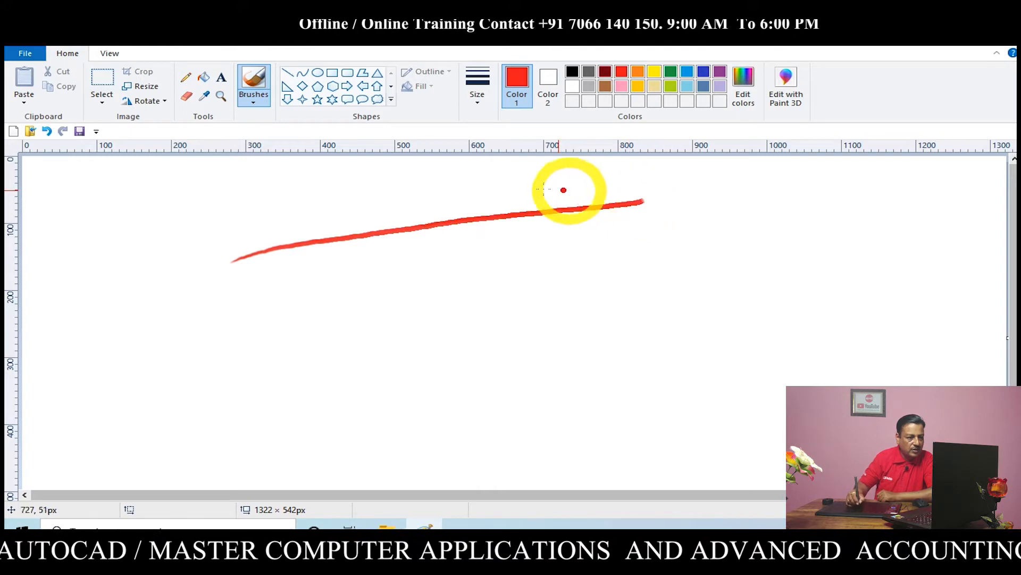
Paint red straight, zigzag and sweeping strokes across the canvas with the Oil brush at the thickest size
{"action": "left_click", "coordinate": [476, 90]}
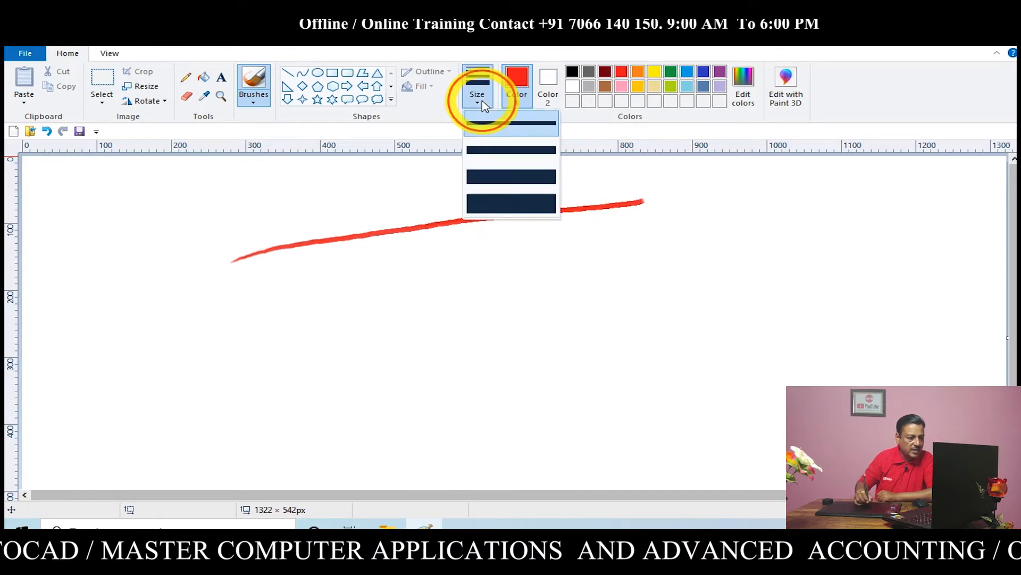
{"action": "left_click", "coordinate": [496, 209]}
{"action": "mouse_move", "coordinate": [245, 296]}
{"action": "left_mouse_down"}
{"action": "mouse_move", "coordinate": [403, 251]}
{"action": "mouse_move", "coordinate": [677, 230]}
{"action": "left_mouse_up"}
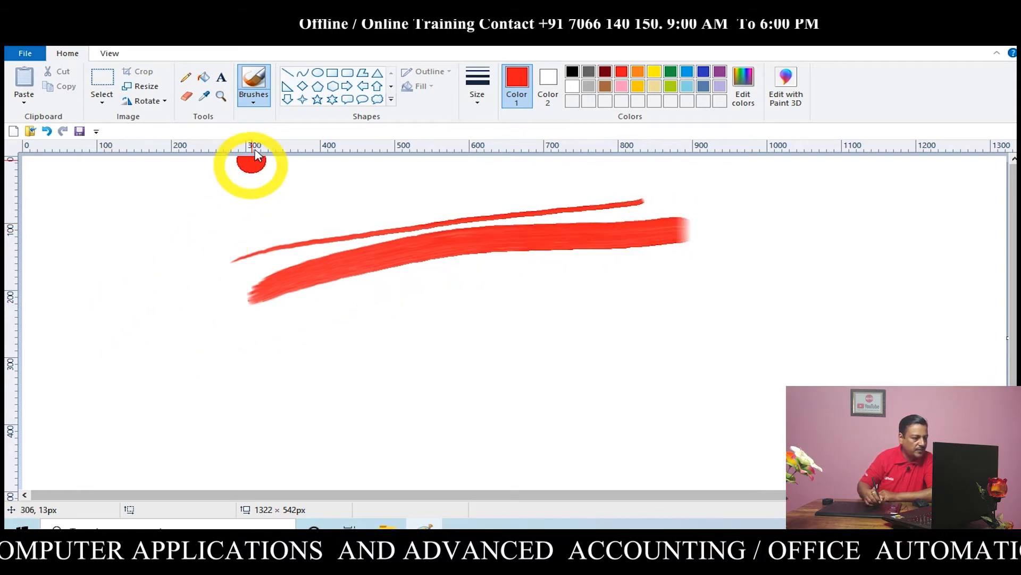
{"action": "mouse_move", "coordinate": [43, 317]}
{"action": "left_mouse_down"}
{"action": "mouse_move", "coordinate": [140, 278]}
{"action": "mouse_move", "coordinate": [201, 232]}
{"action": "mouse_move", "coordinate": [216, 260]}
{"action": "mouse_move", "coordinate": [310, 230]}
{"action": "mouse_move", "coordinate": [401, 292]}
{"action": "mouse_move", "coordinate": [317, 251]}
{"action": "mouse_move", "coordinate": [436, 298]}
{"action": "mouse_move", "coordinate": [581, 290]}
{"action": "mouse_move", "coordinate": [640, 241]}
{"action": "mouse_move", "coordinate": [694, 298]}
{"action": "mouse_move", "coordinate": [766, 226]}
{"action": "mouse_move", "coordinate": [760, 273]}
{"action": "mouse_move", "coordinate": [729, 267]}
{"action": "mouse_move", "coordinate": [798, 261]}
{"action": "mouse_move", "coordinate": [950, 279]}
{"action": "left_mouse_up"}
{"action": "mouse_move", "coordinate": [70, 384]}
{"action": "left_mouse_down"}
{"action": "mouse_move", "coordinate": [611, 362]}
{"action": "mouse_move", "coordinate": [868, 289]}
{"action": "left_mouse_up"}
{"action": "left_click_drag", "start_coordinate": [141, 437], "coordinate": [882, 305]}
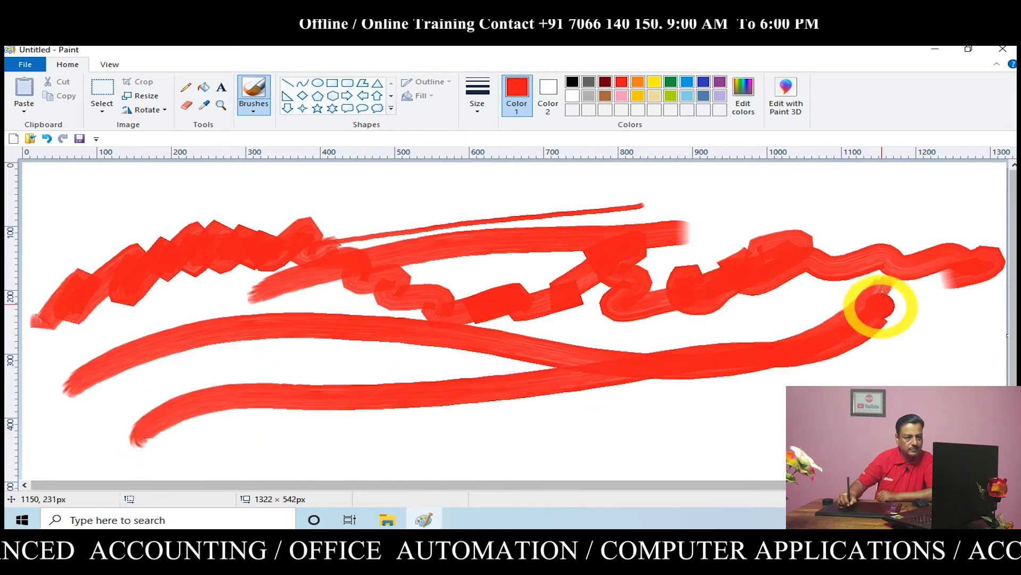
Paint orange zigzags, curves and long sweeping Oil brush strokes over the red ones
{"action": "left_click", "coordinate": [637, 82]}
{"action": "left_click_drag", "start_coordinate": [69, 347], "coordinate": [236, 370]}
{"action": "mouse_move", "coordinate": [394, 393]}
{"action": "left_mouse_down"}
{"action": "mouse_move", "coordinate": [798, 360]}
{"action": "mouse_move", "coordinate": [771, 392]}
{"action": "mouse_move", "coordinate": [436, 441]}
{"action": "left_mouse_up"}
{"action": "mouse_move", "coordinate": [303, 458]}
{"action": "left_mouse_down"}
{"action": "mouse_move", "coordinate": [278, 445]}
{"action": "mouse_move", "coordinate": [905, 421]}
{"action": "mouse_move", "coordinate": [875, 239]}
{"action": "left_mouse_up"}
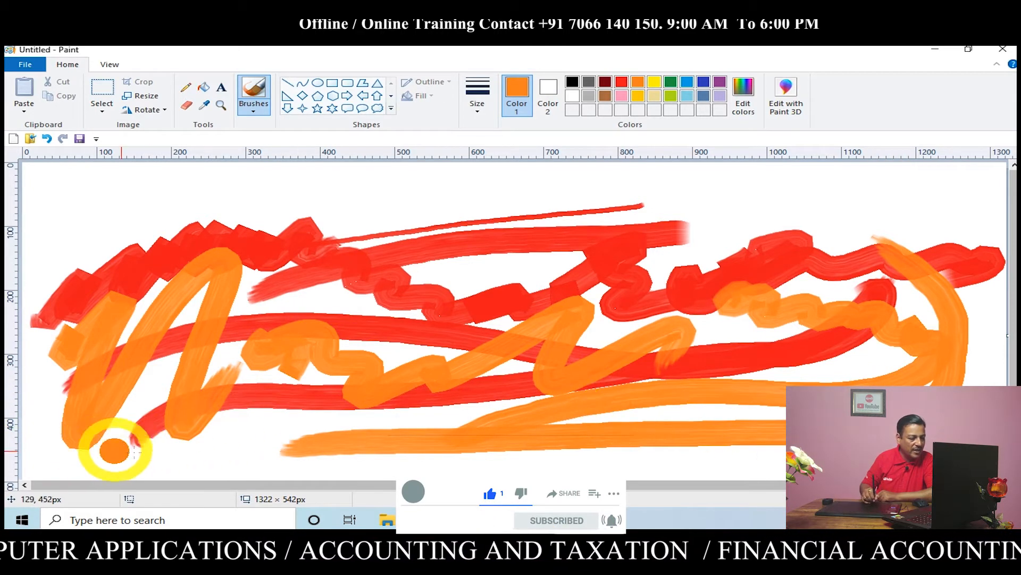
{"action": "left_click_drag", "start_coordinate": [246, 451], "coordinate": [867, 451]}
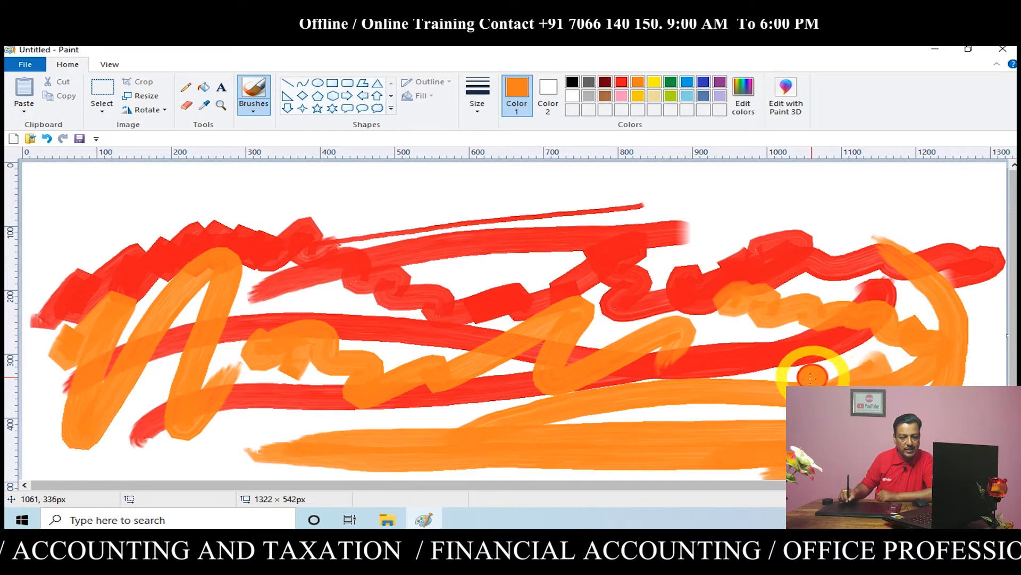
Paint green wavy Oil brush strokes across the upper part of the canvas
{"action": "left_click", "coordinate": [671, 81]}
{"action": "mouse_move", "coordinate": [258, 349]}
{"action": "left_mouse_down"}
{"action": "mouse_move", "coordinate": [399, 223]}
{"action": "mouse_move", "coordinate": [859, 208]}
{"action": "left_mouse_up"}
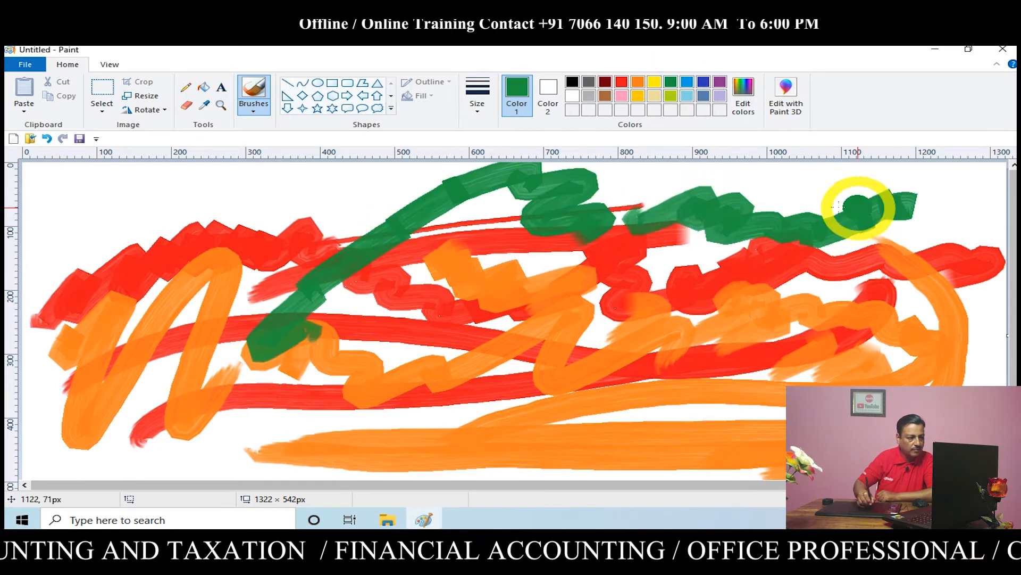
{"action": "left_click_drag", "start_coordinate": [74, 213], "coordinate": [278, 224]}
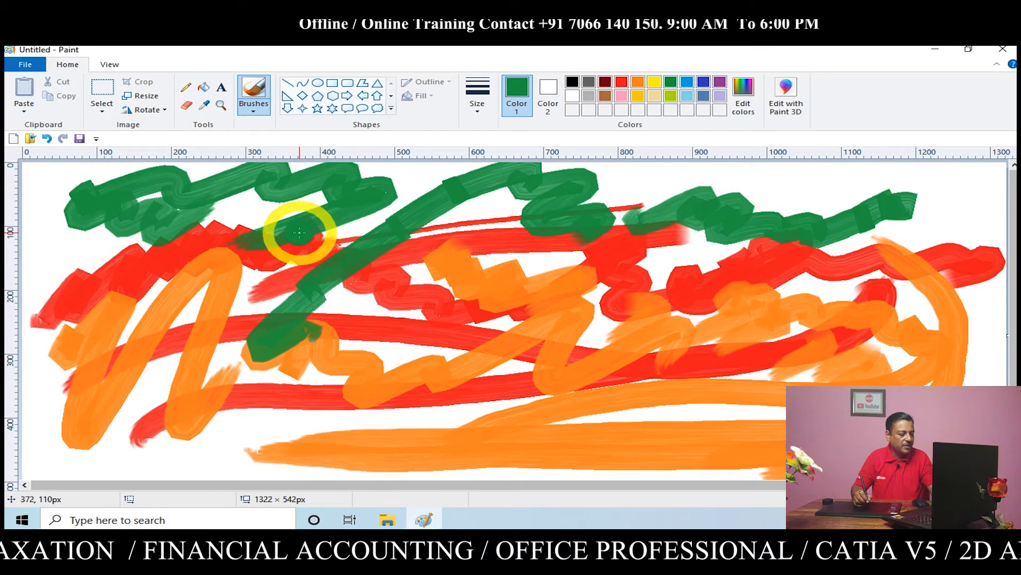
Clear the whole canvas and cover its middle and lower areas with green Crayon scribbles at the thickest size
{"action": "key", "text": "ctrl+a"}
{"action": "key", "text": "Delete"}
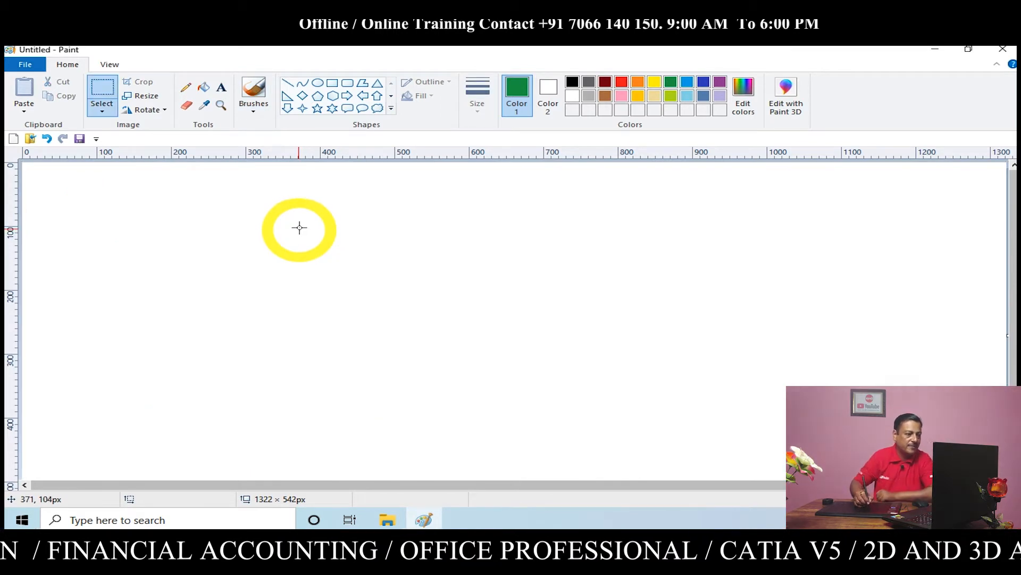
{"action": "left_click", "coordinate": [254, 104]}
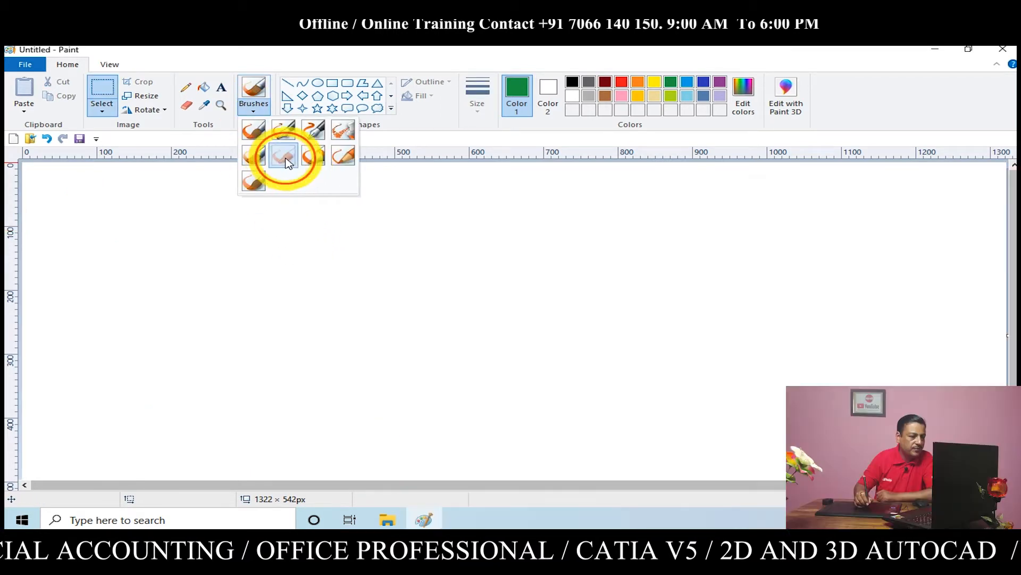
{"action": "left_click", "coordinate": [283, 157]}
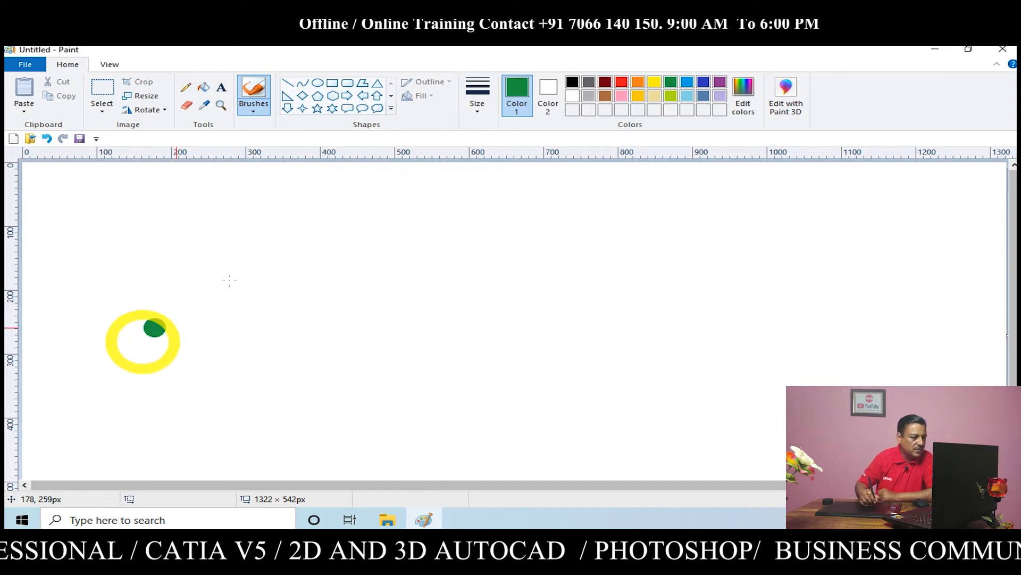
{"action": "left_click", "coordinate": [478, 107]}
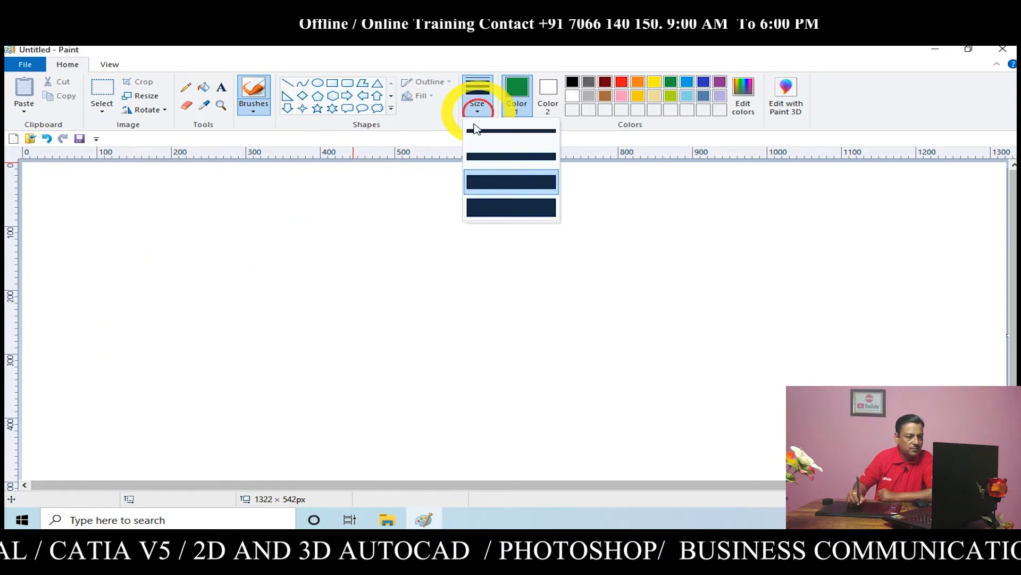
{"action": "left_click", "coordinate": [495, 209]}
{"action": "mouse_move", "coordinate": [162, 298]}
{"action": "left_mouse_down"}
{"action": "mouse_move", "coordinate": [326, 276]}
{"action": "mouse_move", "coordinate": [698, 270]}
{"action": "mouse_move", "coordinate": [904, 386]}
{"action": "left_mouse_up"}
{"action": "mouse_move", "coordinate": [226, 329]}
{"action": "left_mouse_down"}
{"action": "mouse_move", "coordinate": [164, 309]}
{"action": "mouse_move", "coordinate": [85, 311]}
{"action": "mouse_move", "coordinate": [29, 273]}
{"action": "mouse_move", "coordinate": [113, 325]}
{"action": "mouse_move", "coordinate": [287, 329]}
{"action": "mouse_move", "coordinate": [910, 452]}
{"action": "mouse_move", "coordinate": [930, 447]}
{"action": "mouse_move", "coordinate": [778, 385]}
{"action": "mouse_move", "coordinate": [354, 292]}
{"action": "mouse_move", "coordinate": [256, 330]}
{"action": "mouse_move", "coordinate": [229, 328]}
{"action": "mouse_move", "coordinate": [371, 310]}
{"action": "mouse_move", "coordinate": [684, 370]}
{"action": "mouse_move", "coordinate": [831, 427]}
{"action": "mouse_move", "coordinate": [824, 410]}
{"action": "mouse_move", "coordinate": [778, 385]}
{"action": "mouse_move", "coordinate": [553, 277]}
{"action": "mouse_move", "coordinate": [634, 291]}
{"action": "left_mouse_up"}
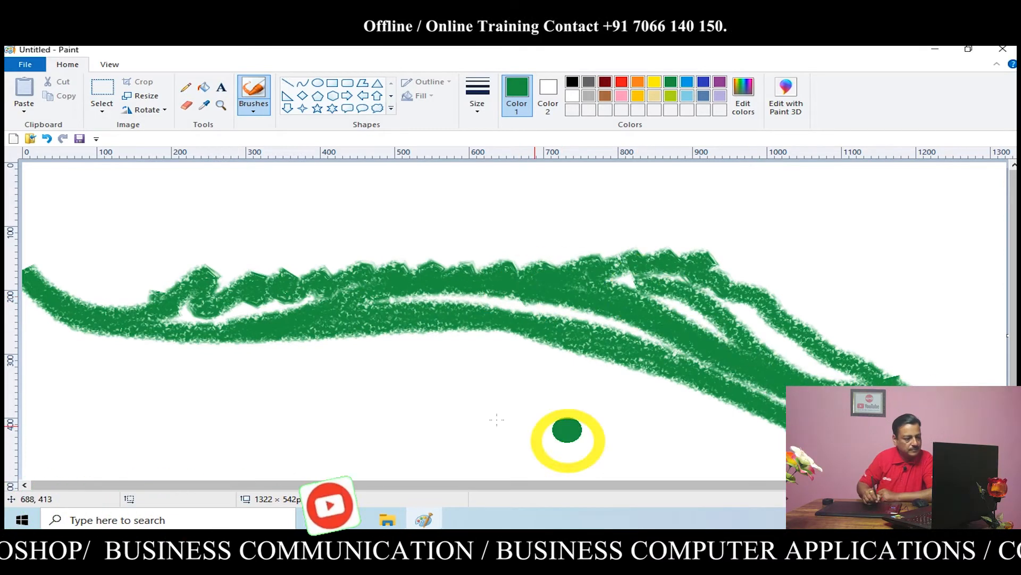
{"action": "mouse_move", "coordinate": [137, 345]}
{"action": "left_mouse_down"}
{"action": "mouse_move", "coordinate": [274, 314]}
{"action": "mouse_move", "coordinate": [458, 388]}
{"action": "mouse_move", "coordinate": [775, 460]}
{"action": "left_mouse_up"}
{"action": "mouse_move", "coordinate": [33, 375]}
{"action": "left_mouse_down"}
{"action": "mouse_move", "coordinate": [372, 372]}
{"action": "mouse_move", "coordinate": [665, 408]}
{"action": "mouse_move", "coordinate": [356, 308]}
{"action": "mouse_move", "coordinate": [399, 406]}
{"action": "mouse_move", "coordinate": [481, 433]}
{"action": "mouse_move", "coordinate": [284, 430]}
{"action": "mouse_move", "coordinate": [636, 463]}
{"action": "mouse_move", "coordinate": [554, 436]}
{"action": "mouse_move", "coordinate": [731, 428]}
{"action": "left_mouse_up"}
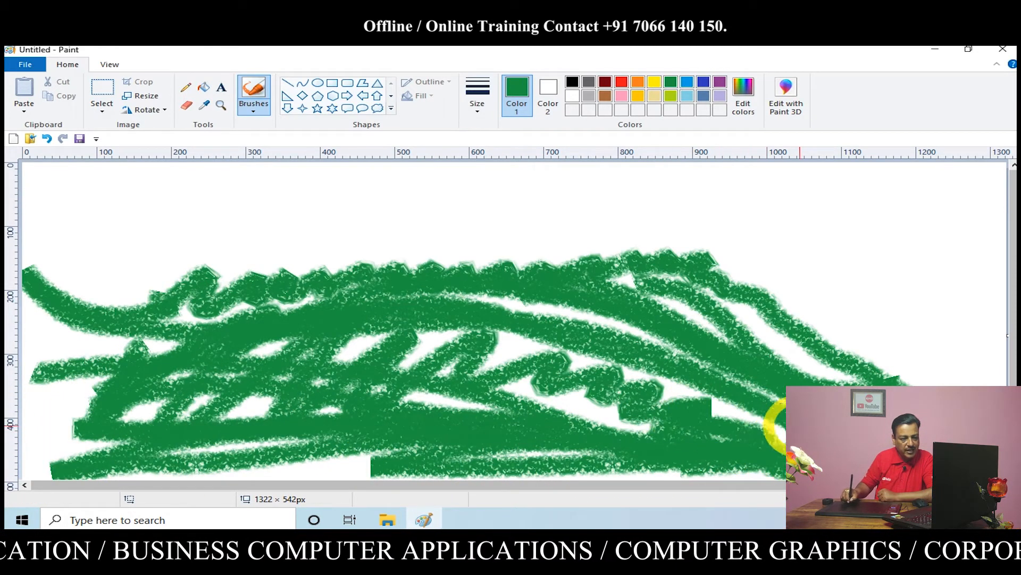
Draw a green curve across the crayon scribbles and clear the whole canvas
{"action": "left_click_drag", "start_coordinate": [210, 289], "coordinate": [997, 423]}
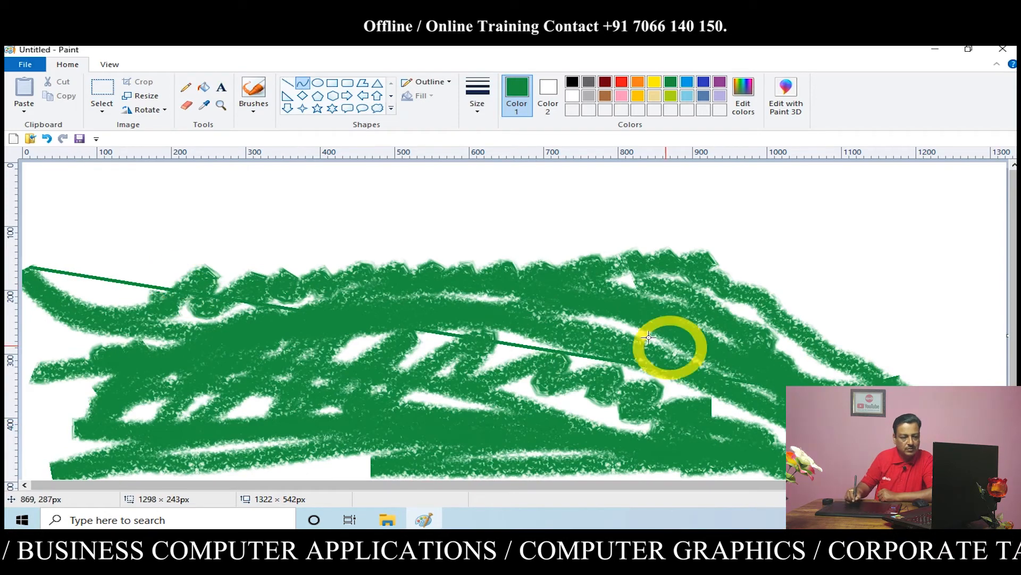
{"action": "mouse_move", "coordinate": [682, 345]}
{"action": "left_mouse_down"}
{"action": "mouse_move", "coordinate": [687, 226]}
{"action": "mouse_move", "coordinate": [862, 320]}
{"action": "mouse_move", "coordinate": [719, 206]}
{"action": "mouse_move", "coordinate": [298, 342]}
{"action": "mouse_move", "coordinate": [130, 320]}
{"action": "left_mouse_up"}
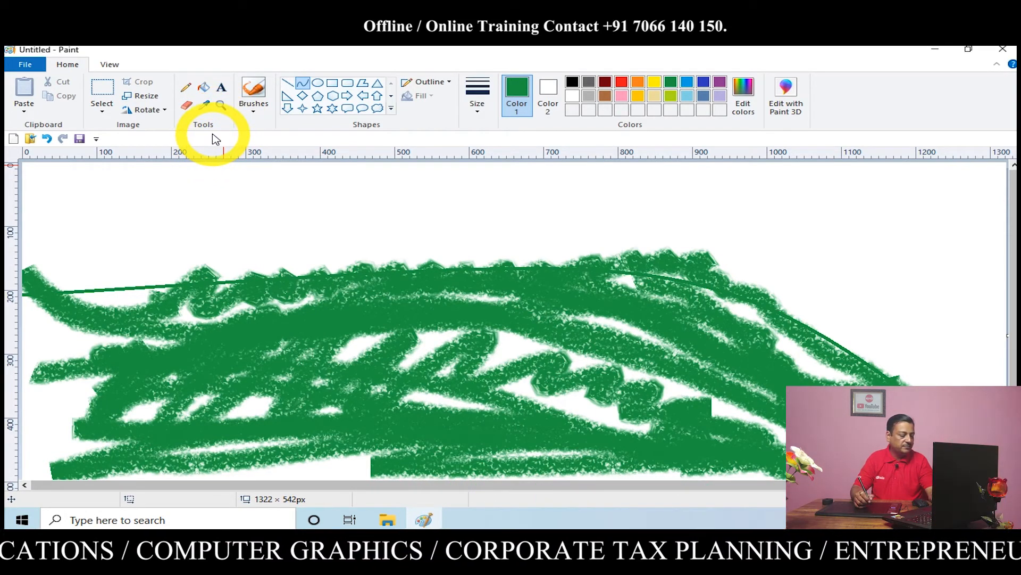
{"action": "key", "text": "Delete"}
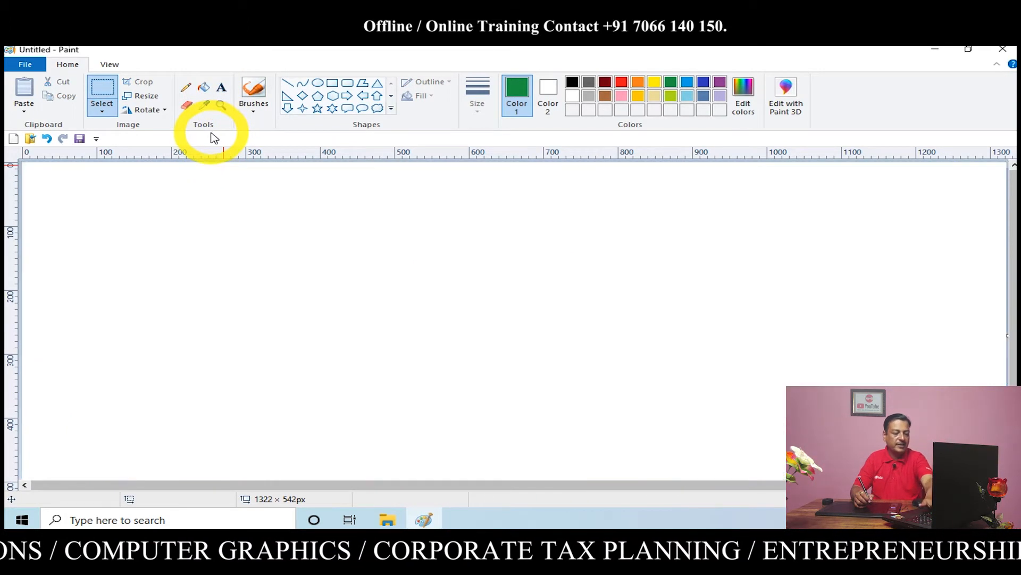
Paint a green zigzag about 430 px wide with the Marker brush at the thickest size
{"action": "left_click", "coordinate": [254, 113]}
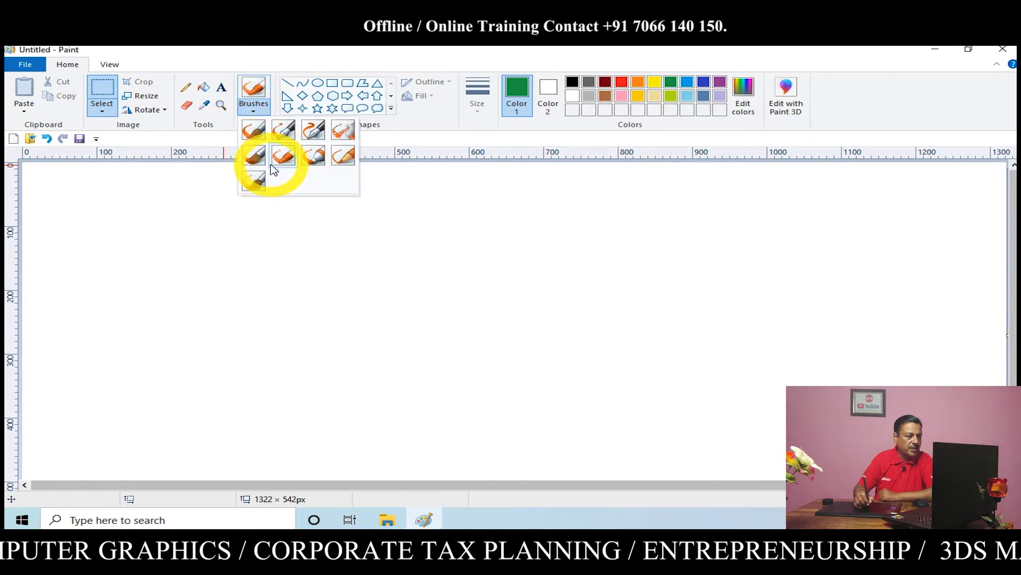
{"action": "left_click", "coordinate": [314, 160]}
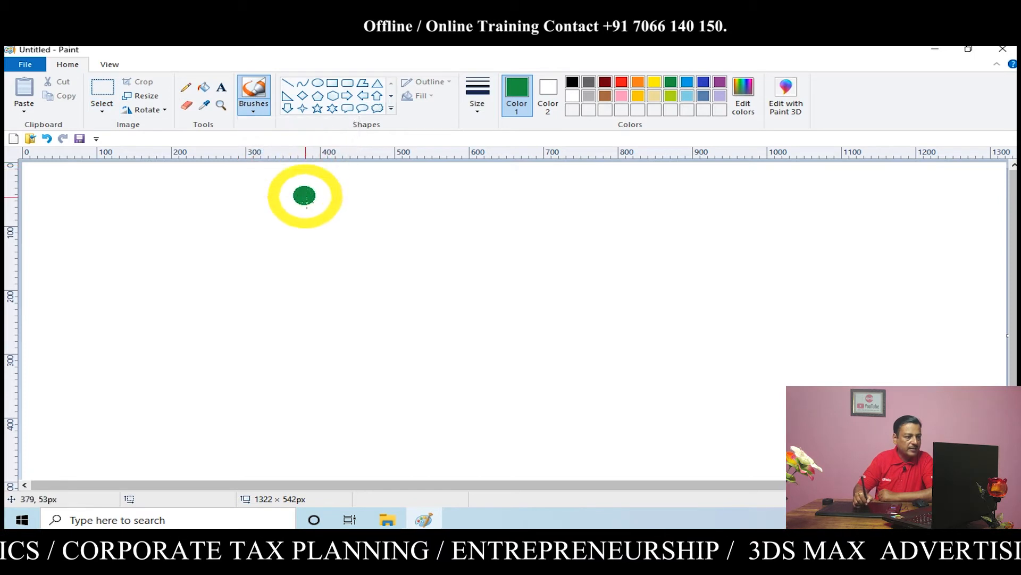
{"action": "left_click", "coordinate": [479, 116]}
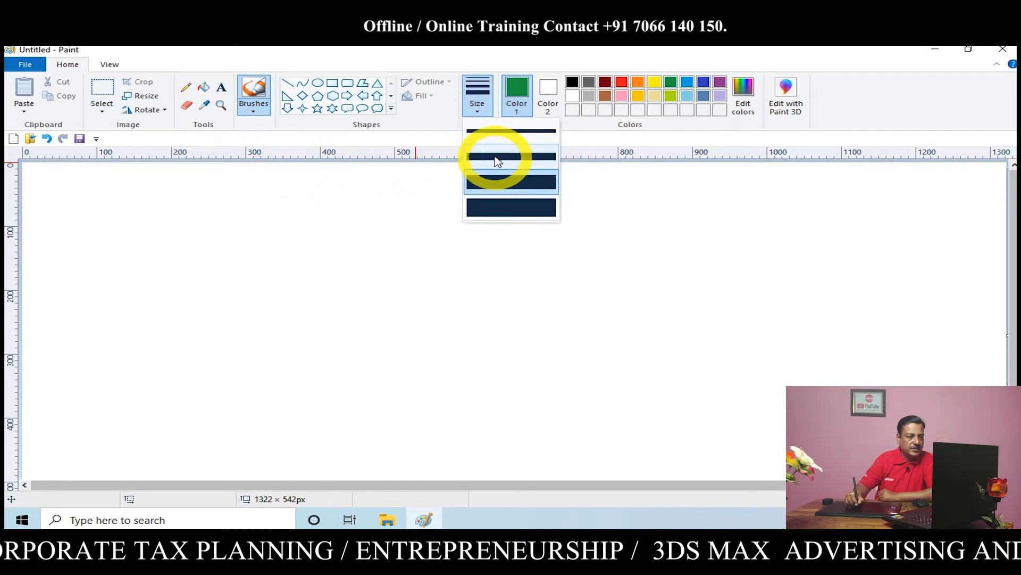
{"action": "left_click", "coordinate": [495, 185]}
{"action": "left_click", "coordinate": [479, 112]}
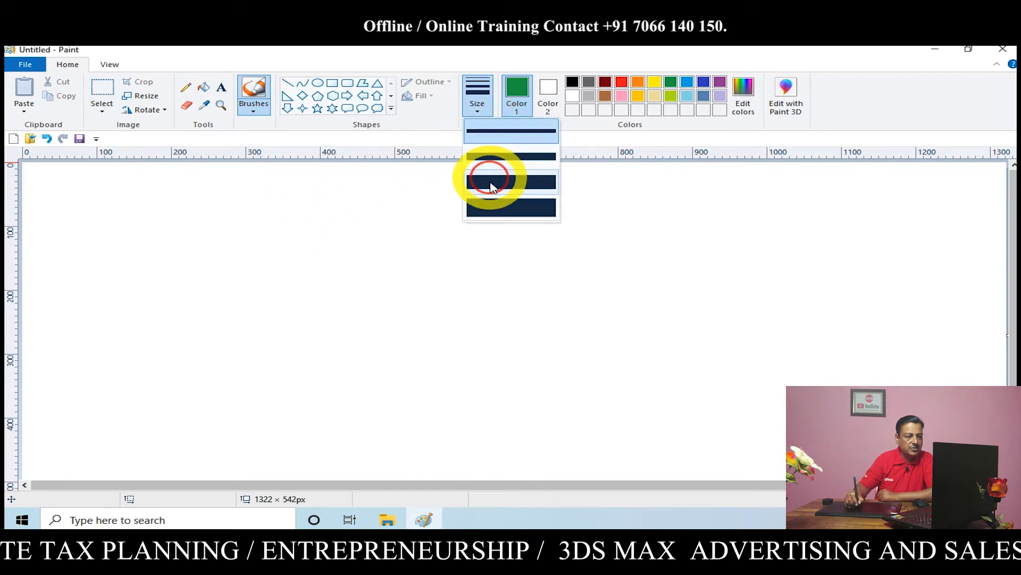
{"action": "left_click", "coordinate": [494, 205]}
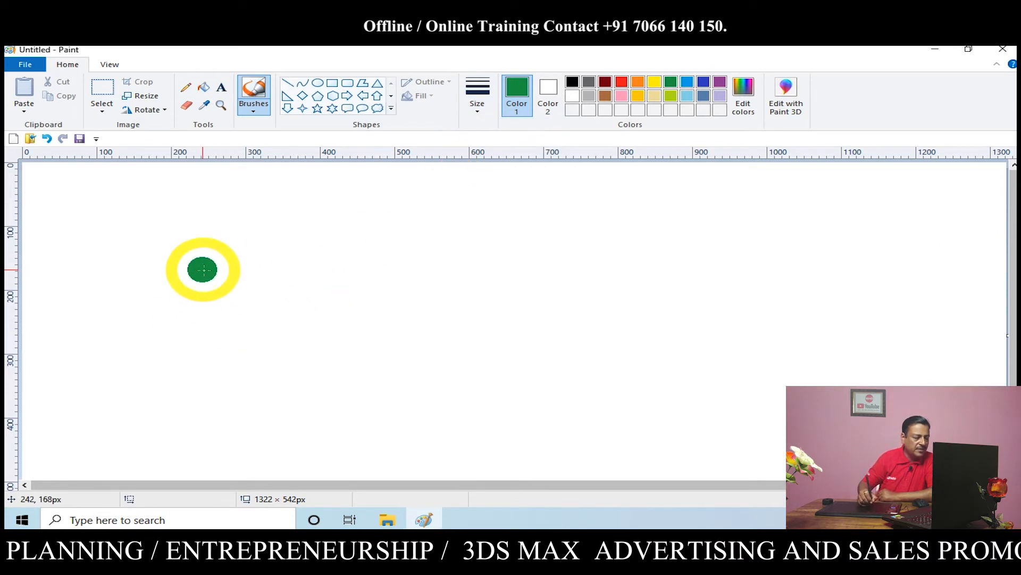
{"action": "mouse_move", "coordinate": [201, 268]}
{"action": "left_mouse_down"}
{"action": "mouse_move", "coordinate": [230, 290]}
{"action": "mouse_move", "coordinate": [344, 266]}
{"action": "mouse_move", "coordinate": [345, 294]}
{"action": "mouse_move", "coordinate": [402, 279]}
{"action": "mouse_move", "coordinate": [411, 304]}
{"action": "mouse_move", "coordinate": [428, 311]}
{"action": "mouse_move", "coordinate": [509, 294]}
{"action": "left_mouse_up"}
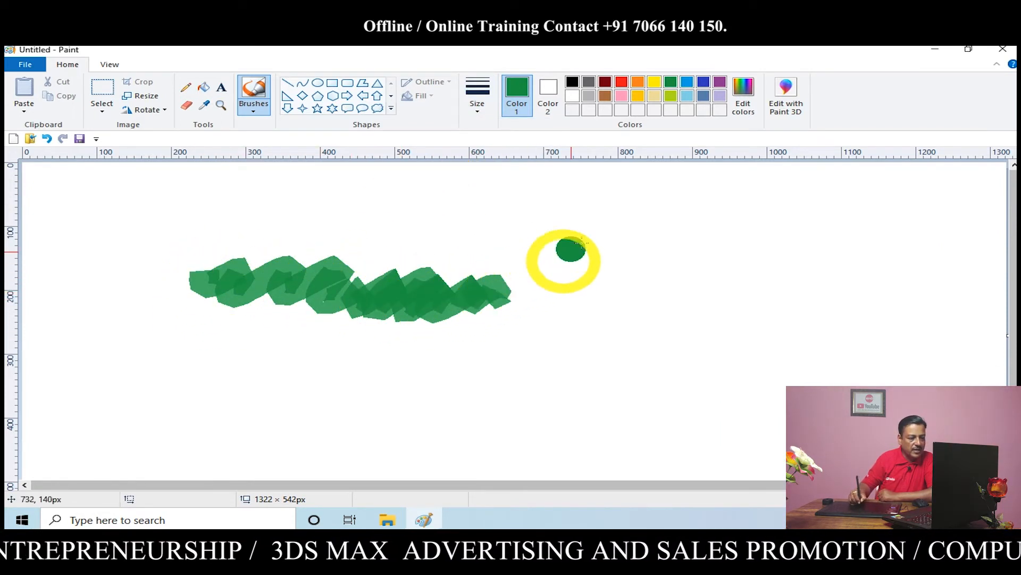
Paint a few short thick green marker marks beside the zigzag and four stacked, slightly rising strokes below it
{"action": "left_click", "coordinate": [603, 235]}
{"action": "left_click", "coordinate": [631, 304]}
{"action": "left_click_drag", "start_coordinate": [809, 287], "coordinate": [817, 284]}
{"action": "left_click_drag", "start_coordinate": [787, 339], "coordinate": [724, 350]}
{"action": "left_click_drag", "start_coordinate": [716, 275], "coordinate": [779, 245]}
{"action": "left_click_drag", "start_coordinate": [408, 414], "coordinate": [600, 345]}
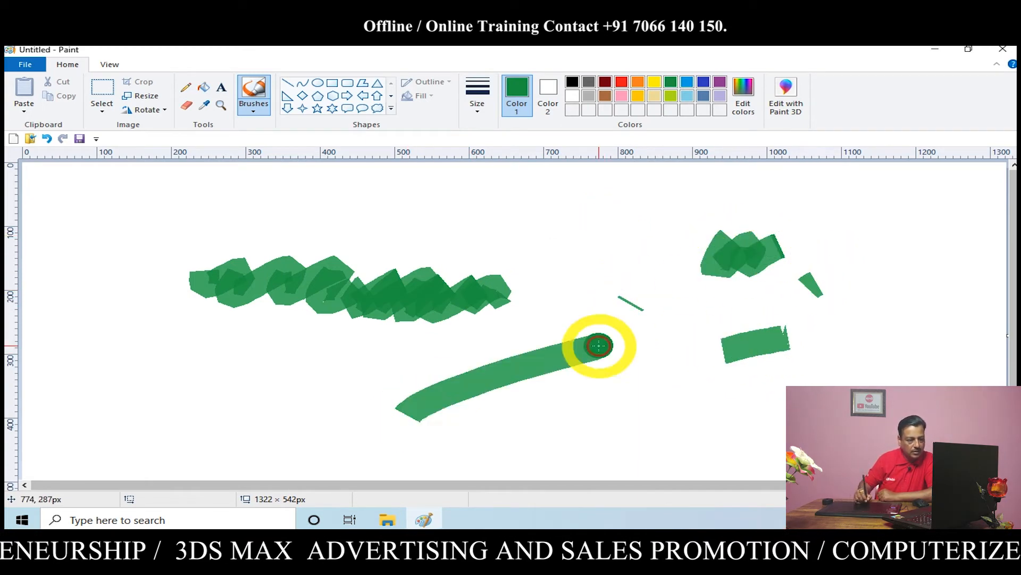
{"action": "left_click_drag", "start_coordinate": [432, 427], "coordinate": [617, 391]}
{"action": "left_click_drag", "start_coordinate": [455, 445], "coordinate": [645, 420]}
{"action": "left_click_drag", "start_coordinate": [477, 459], "coordinate": [623, 437]}
Paint parallel diagonal lines below the zigzag and short ticks above it with the green marker at the thinnest size
{"action": "left_click", "coordinate": [479, 110]}
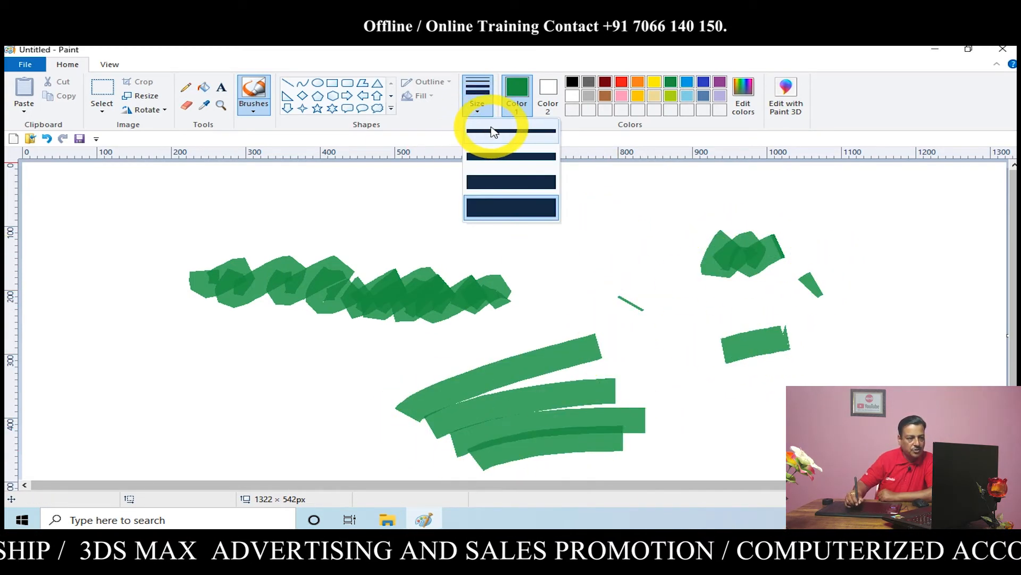
{"action": "left_click", "coordinate": [494, 131]}
{"action": "left_click_drag", "start_coordinate": [191, 393], "coordinate": [300, 338]}
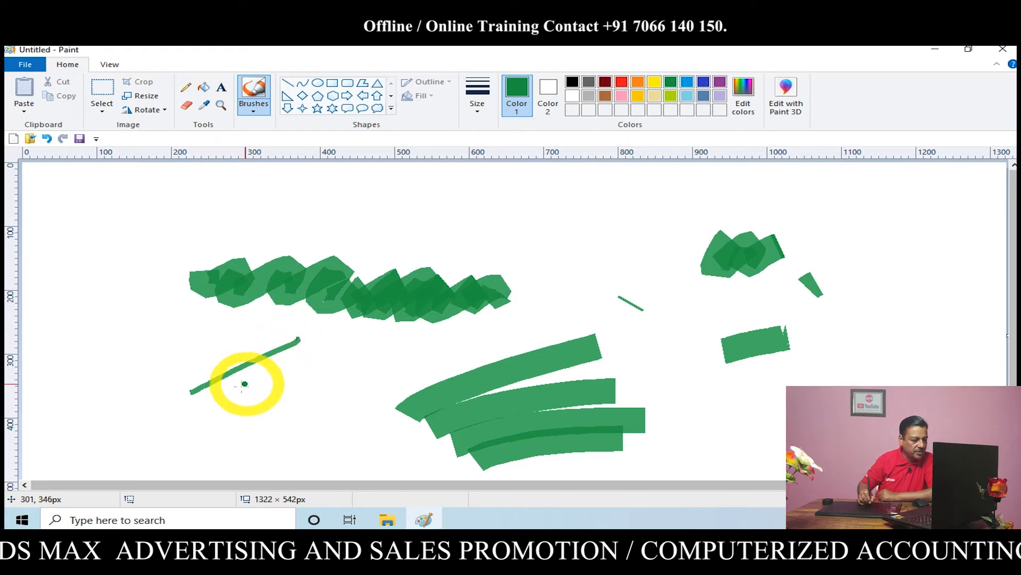
{"action": "mouse_move", "coordinate": [208, 406]}
{"action": "left_mouse_down"}
{"action": "mouse_move", "coordinate": [317, 347]}
{"action": "mouse_move", "coordinate": [227, 413]}
{"action": "mouse_move", "coordinate": [336, 352]}
{"action": "left_mouse_up"}
{"action": "left_click_drag", "start_coordinate": [257, 419], "coordinate": [352, 365]}
{"action": "mouse_move", "coordinate": [252, 183]}
{"action": "left_mouse_down"}
{"action": "mouse_move", "coordinate": [268, 217]}
{"action": "mouse_move", "coordinate": [287, 202]}
{"action": "left_mouse_up"}
{"action": "left_click_drag", "start_coordinate": [298, 178], "coordinate": [307, 199]}
{"action": "mouse_move", "coordinate": [318, 175]}
{"action": "left_mouse_down"}
{"action": "mouse_move", "coordinate": [324, 195]}
{"action": "mouse_move", "coordinate": [343, 196]}
{"action": "left_mouse_up"}
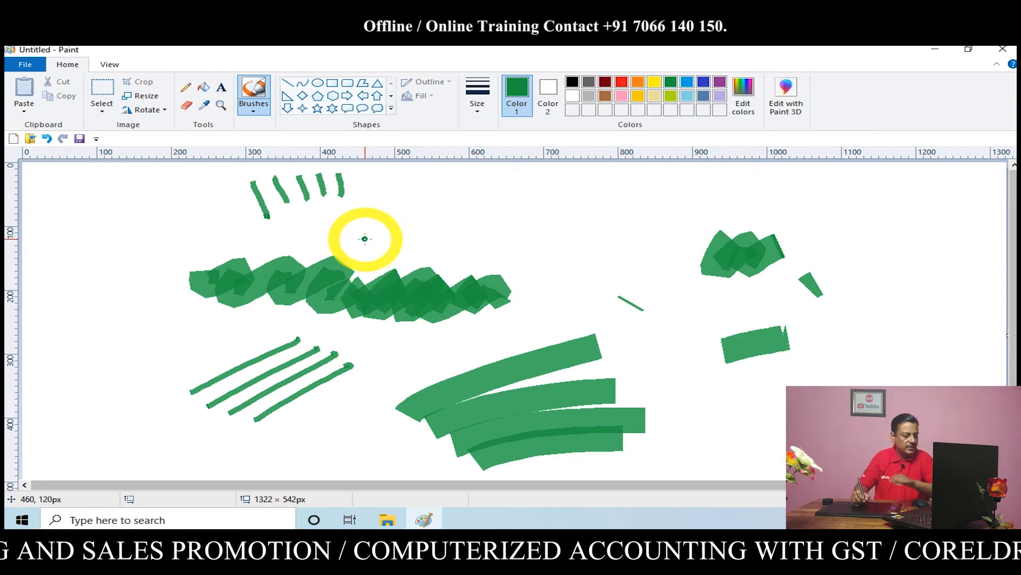
Clear the canvas and sketch a jagged ridge line and the two curved edges of a road with the green Natural pencil brush
{"action": "key", "text": "ctrl+a"}
{"action": "key", "text": "Delete"}
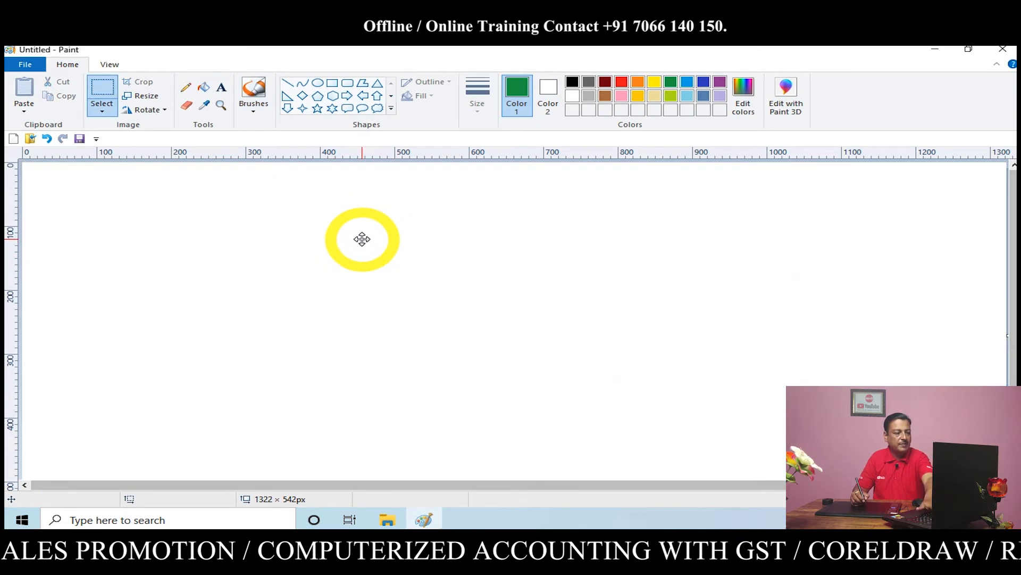
{"action": "left_click", "coordinate": [254, 110]}
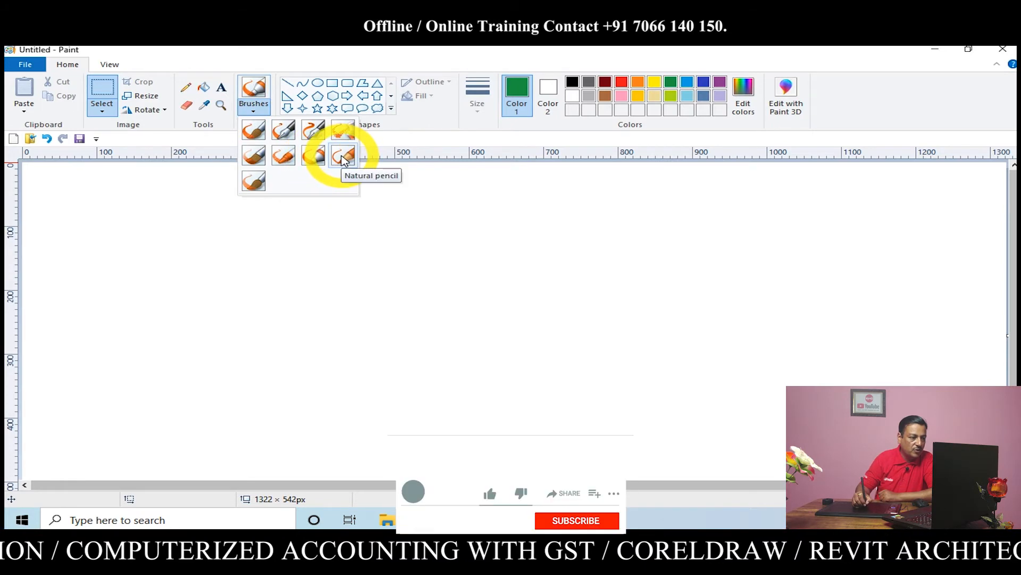
{"action": "left_click", "coordinate": [343, 156]}
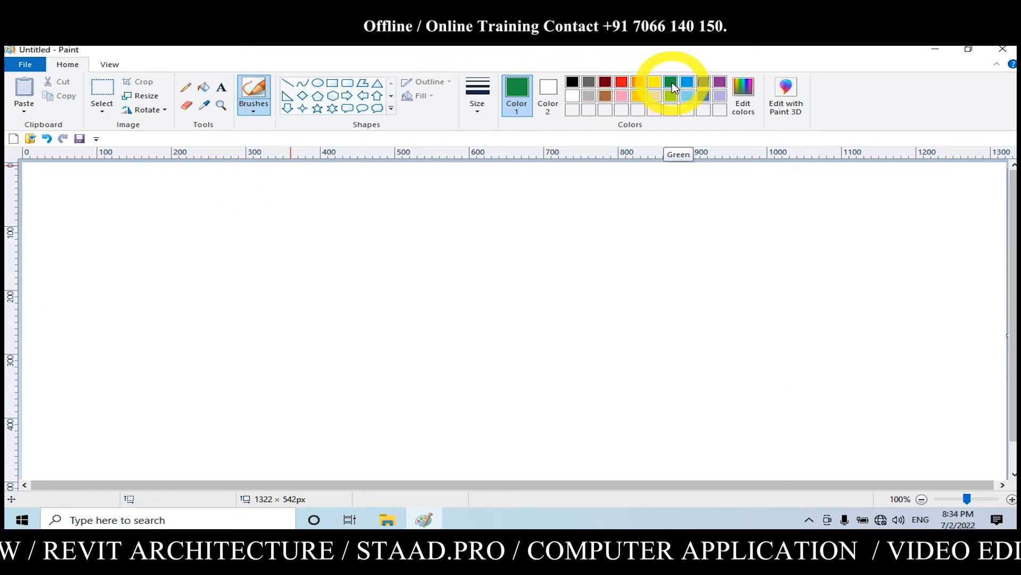
{"action": "mouse_move", "coordinate": [42, 341]}
{"action": "left_mouse_down"}
{"action": "mouse_move", "coordinate": [129, 302]}
{"action": "mouse_move", "coordinate": [319, 265]}
{"action": "mouse_move", "coordinate": [500, 284]}
{"action": "mouse_move", "coordinate": [673, 333]}
{"action": "mouse_move", "coordinate": [904, 276]}
{"action": "mouse_move", "coordinate": [1005, 200]}
{"action": "left_mouse_up"}
{"action": "mouse_move", "coordinate": [28, 356]}
{"action": "left_mouse_down"}
{"action": "mouse_move", "coordinate": [455, 382]}
{"action": "mouse_move", "coordinate": [641, 479]}
{"action": "left_mouse_up"}
{"action": "mouse_move", "coordinate": [27, 392]}
{"action": "left_mouse_down"}
{"action": "mouse_move", "coordinate": [187, 455]}
{"action": "mouse_move", "coordinate": [46, 479]}
{"action": "left_mouse_up"}
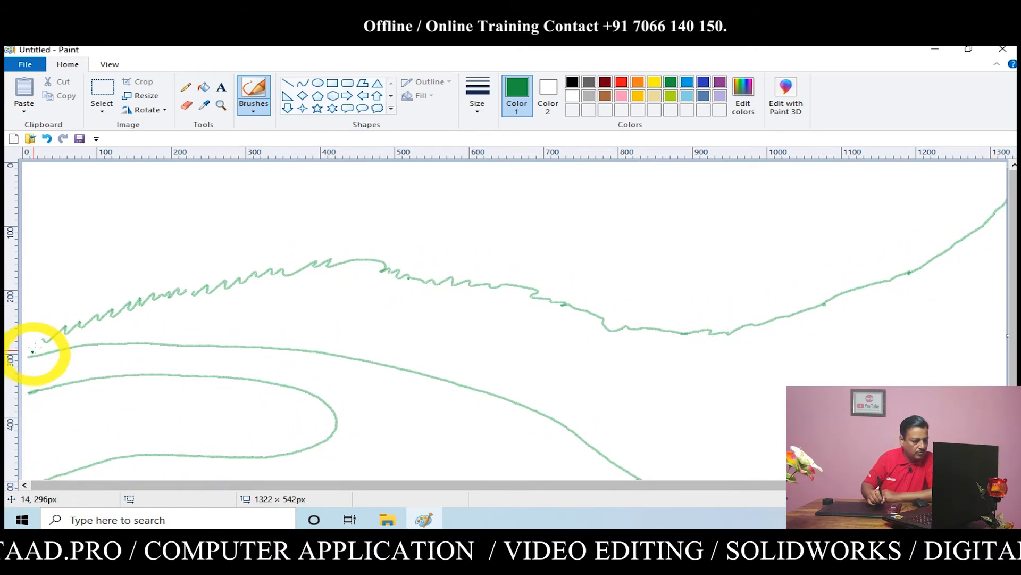
Sketch a wavy line above the road, a peaked mountain outline behind it and a second slope rising beyond
{"action": "mouse_move", "coordinate": [33, 351]}
{"action": "left_mouse_down"}
{"action": "mouse_move", "coordinate": [125, 326]}
{"action": "mouse_move", "coordinate": [490, 378]}
{"action": "mouse_move", "coordinate": [646, 475]}
{"action": "left_mouse_up"}
{"action": "mouse_move", "coordinate": [28, 314]}
{"action": "left_mouse_down"}
{"action": "mouse_move", "coordinate": [337, 184]}
{"action": "mouse_move", "coordinate": [769, 322]}
{"action": "left_mouse_up"}
{"action": "left_click_drag", "start_coordinate": [613, 270], "coordinate": [953, 162]}
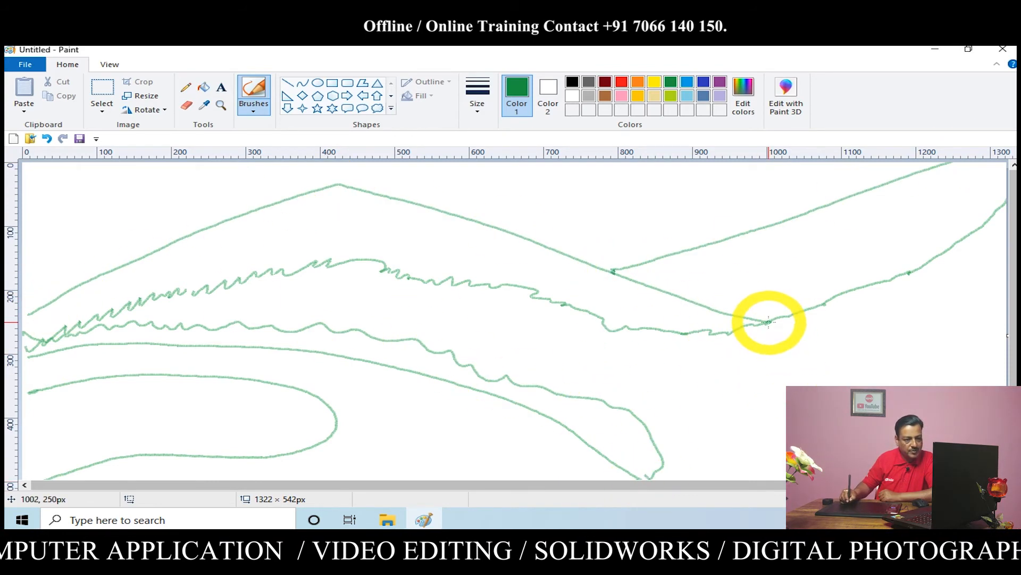
Sketch a field below where the slopes meet, with slanted edges, a wavy lower border and diagonal hatching
{"action": "left_click_drag", "start_coordinate": [774, 329], "coordinate": [659, 407]}
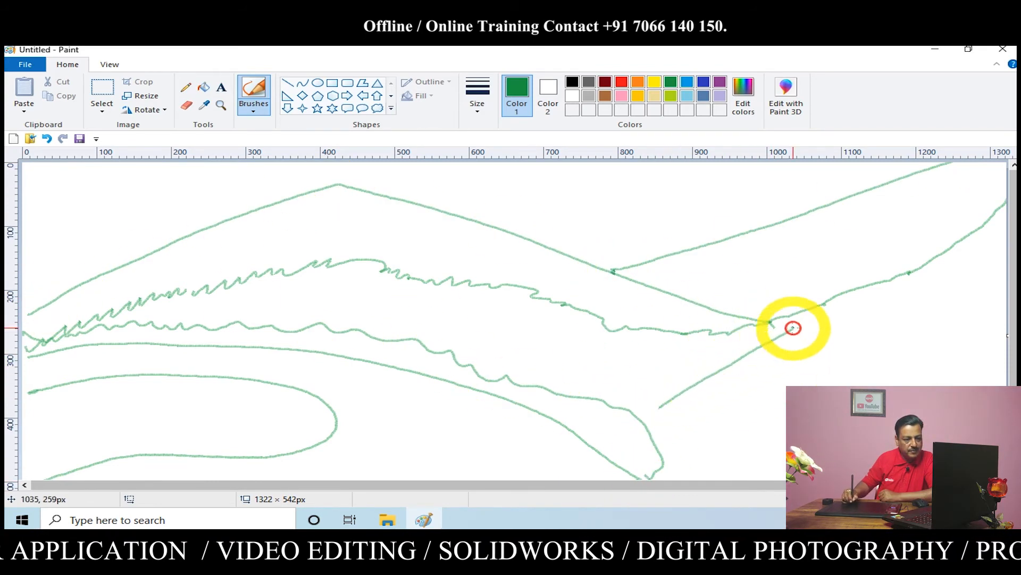
{"action": "left_click_drag", "start_coordinate": [782, 331], "coordinate": [898, 371]}
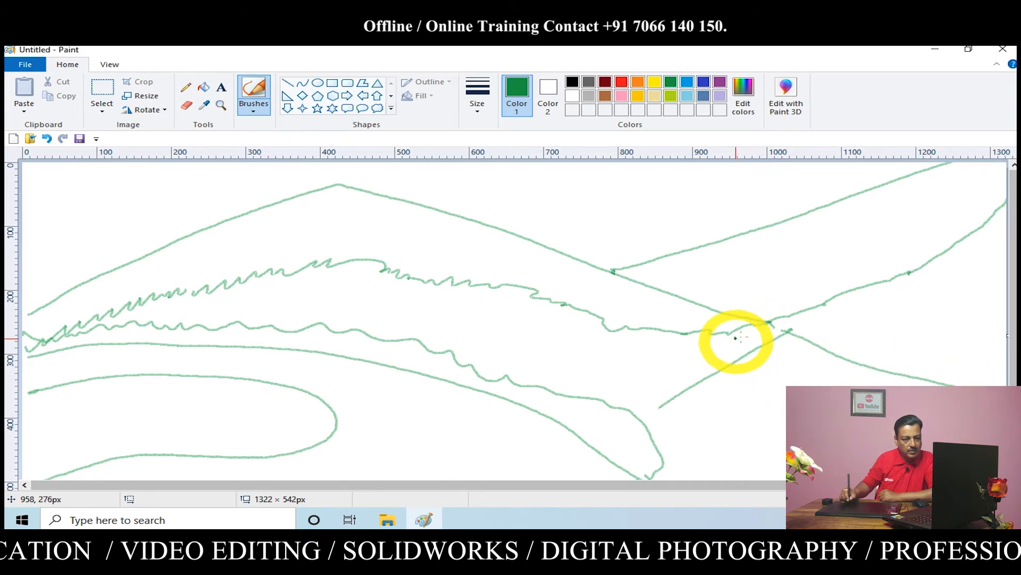
{"action": "mouse_move", "coordinate": [789, 334]}
{"action": "left_mouse_down"}
{"action": "mouse_move", "coordinate": [698, 408]}
{"action": "mouse_move", "coordinate": [770, 373]}
{"action": "mouse_move", "coordinate": [665, 397]}
{"action": "mouse_move", "coordinate": [502, 379]}
{"action": "left_mouse_up"}
{"action": "left_click", "coordinate": [770, 374]}
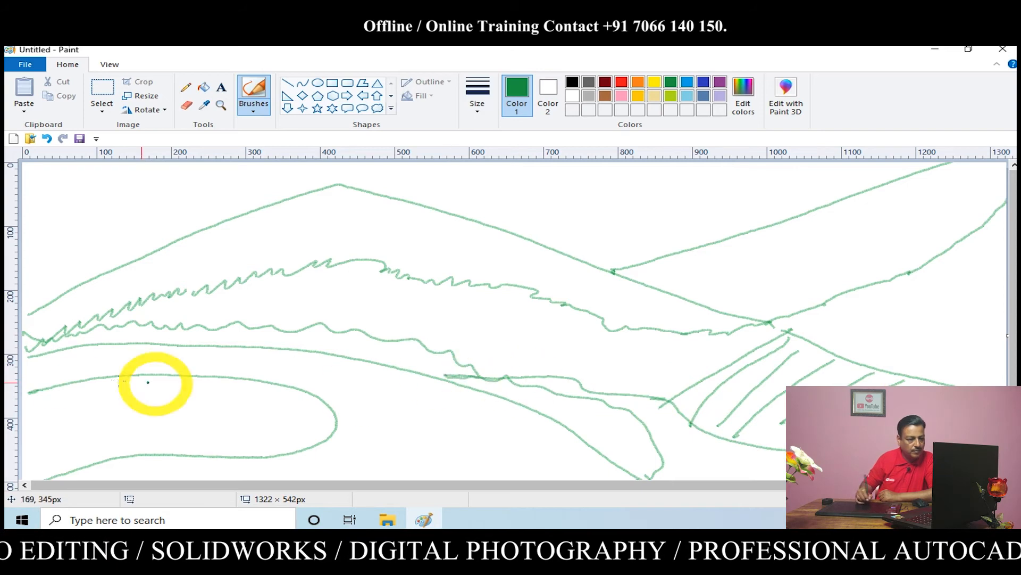
Draw a dashed green centre line along the curved road
{"action": "left_click_drag", "start_coordinate": [36, 373], "coordinate": [64, 365]}
{"action": "left_click_drag", "start_coordinate": [96, 359], "coordinate": [166, 358]}
{"action": "left_click_drag", "start_coordinate": [204, 360], "coordinate": [229, 361]}
{"action": "left_click_drag", "start_coordinate": [268, 365], "coordinate": [299, 370]}
{"action": "mouse_move", "coordinate": [318, 375]}
{"action": "left_mouse_down"}
{"action": "mouse_move", "coordinate": [344, 388]}
{"action": "mouse_move", "coordinate": [350, 466]}
{"action": "left_mouse_up"}
Shade the mountain's peak and left foot, the junction of the slopes and the far ridge with dark grey pencil strokes
{"action": "left_click", "coordinate": [589, 83]}
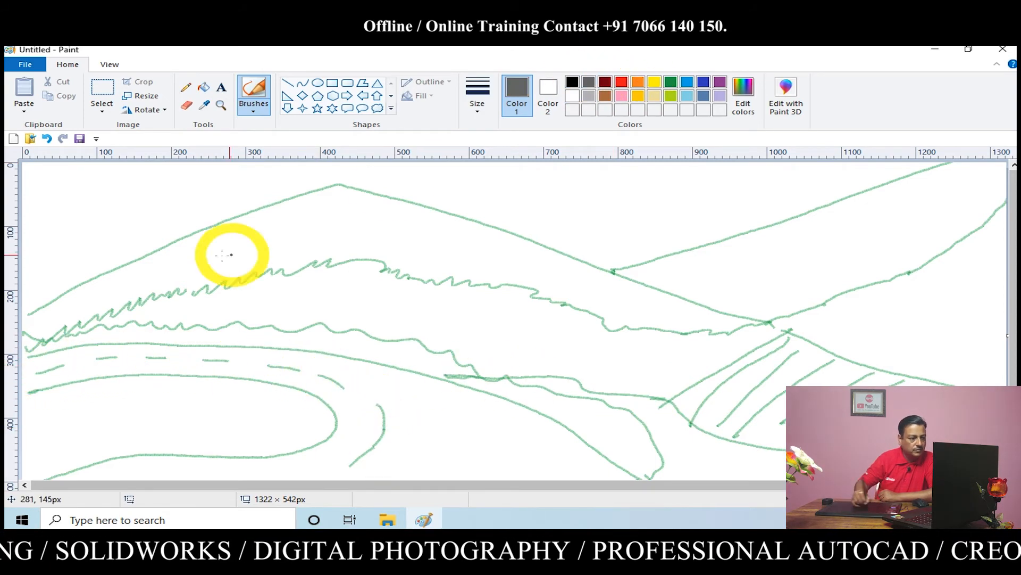
{"action": "left_click_drag", "start_coordinate": [27, 317], "coordinate": [89, 295]}
{"action": "left_click_drag", "start_coordinate": [140, 272], "coordinate": [353, 244]}
{"action": "mouse_move", "coordinate": [336, 192]}
{"action": "left_mouse_down"}
{"action": "mouse_move", "coordinate": [211, 246]}
{"action": "mouse_move", "coordinate": [285, 198]}
{"action": "mouse_move", "coordinate": [372, 210]}
{"action": "mouse_move", "coordinate": [349, 187]}
{"action": "mouse_move", "coordinate": [373, 216]}
{"action": "mouse_move", "coordinate": [326, 205]}
{"action": "mouse_move", "coordinate": [335, 229]}
{"action": "mouse_move", "coordinate": [380, 227]}
{"action": "left_mouse_up"}
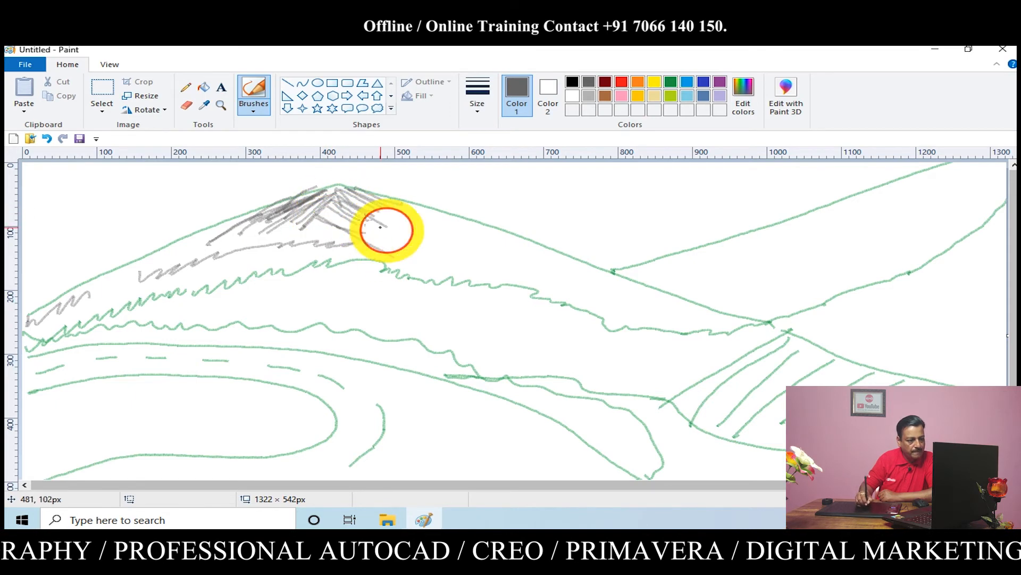
{"action": "mouse_move", "coordinate": [32, 323]}
{"action": "left_mouse_down"}
{"action": "mouse_move", "coordinate": [46, 307]}
{"action": "mouse_move", "coordinate": [43, 327]}
{"action": "mouse_move", "coordinate": [66, 320]}
{"action": "left_mouse_up"}
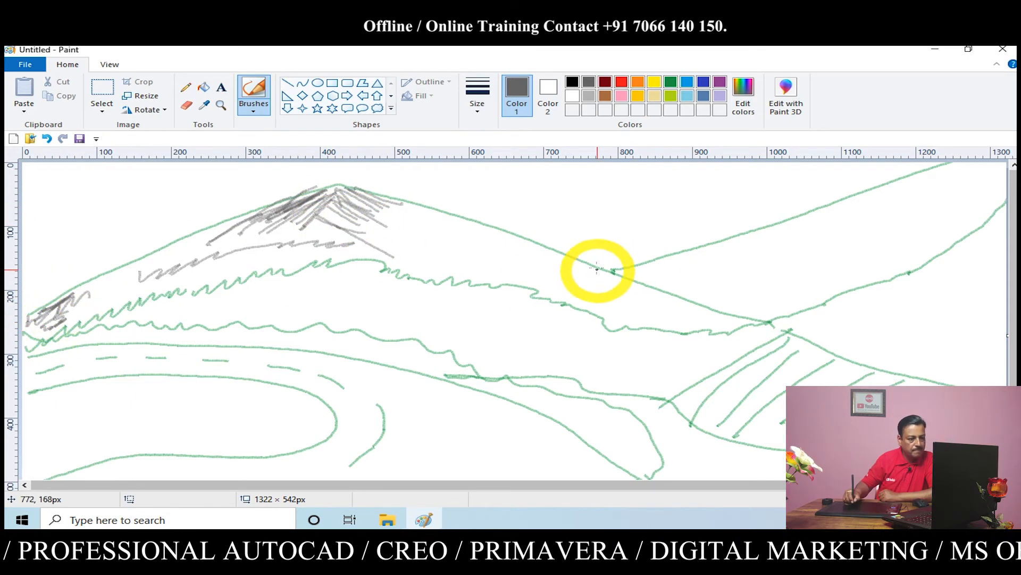
{"action": "mouse_move", "coordinate": [597, 268]}
{"action": "left_mouse_down"}
{"action": "mouse_move", "coordinate": [664, 300]}
{"action": "mouse_move", "coordinate": [641, 301]}
{"action": "mouse_move", "coordinate": [645, 261]}
{"action": "mouse_move", "coordinate": [621, 272]}
{"action": "mouse_move", "coordinate": [692, 256]}
{"action": "mouse_move", "coordinate": [646, 266]}
{"action": "left_mouse_up"}
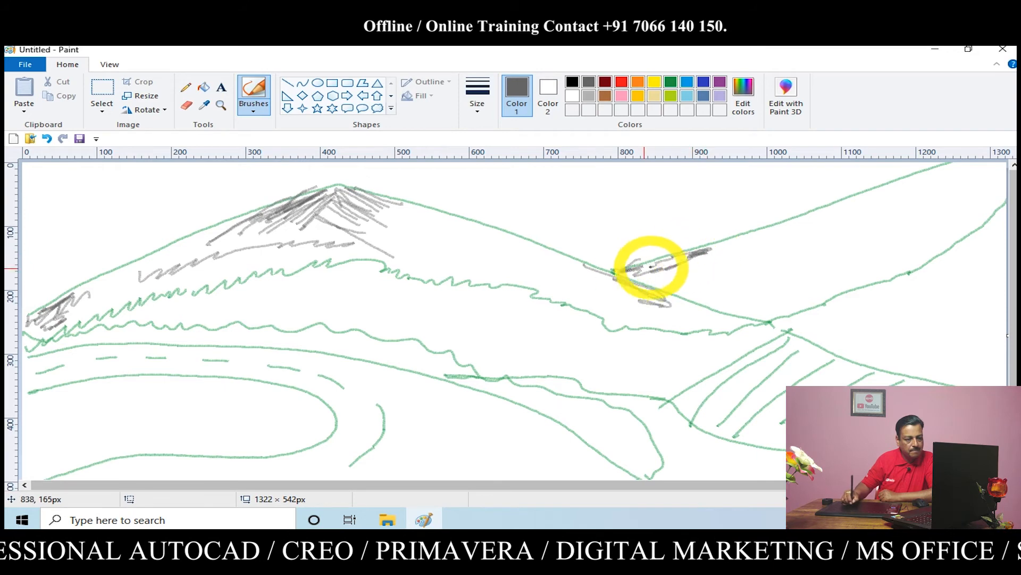
{"action": "mouse_move", "coordinate": [991, 171]}
{"action": "left_mouse_down"}
{"action": "mouse_move", "coordinate": [962, 168]}
{"action": "mouse_move", "coordinate": [978, 198]}
{"action": "mouse_move", "coordinate": [954, 211]}
{"action": "mouse_move", "coordinate": [929, 175]}
{"action": "mouse_move", "coordinate": [983, 184]}
{"action": "mouse_move", "coordinate": [992, 166]}
{"action": "mouse_move", "coordinate": [991, 193]}
{"action": "mouse_move", "coordinate": [949, 214]}
{"action": "mouse_move", "coordinate": [954, 231]}
{"action": "mouse_move", "coordinate": [940, 239]}
{"action": "mouse_move", "coordinate": [770, 322]}
{"action": "left_mouse_up"}
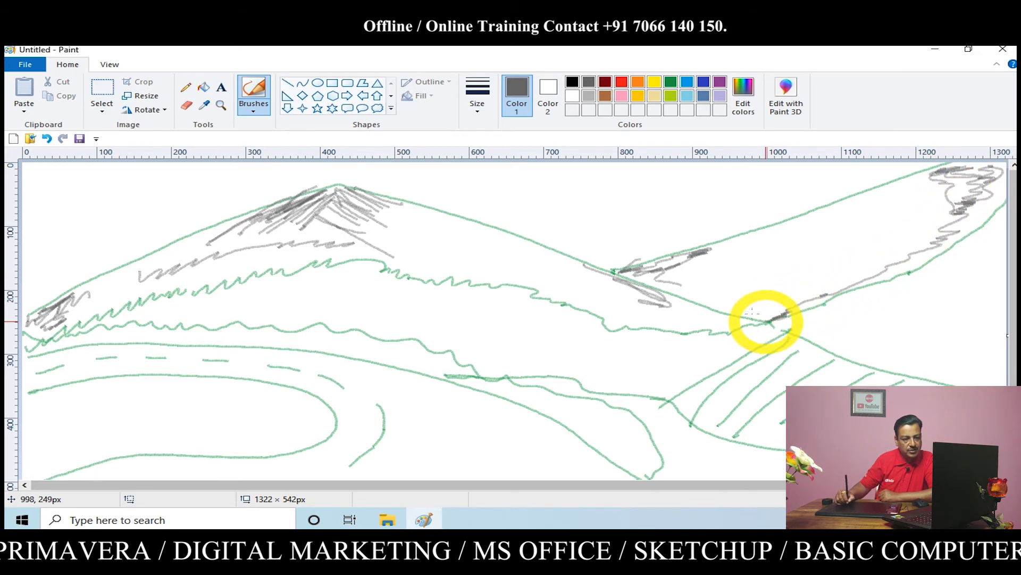
Draw a circular sun about 118 × 118 px in the sky beside the mountain, outlined and filled in red
{"action": "left_click", "coordinate": [318, 85]}
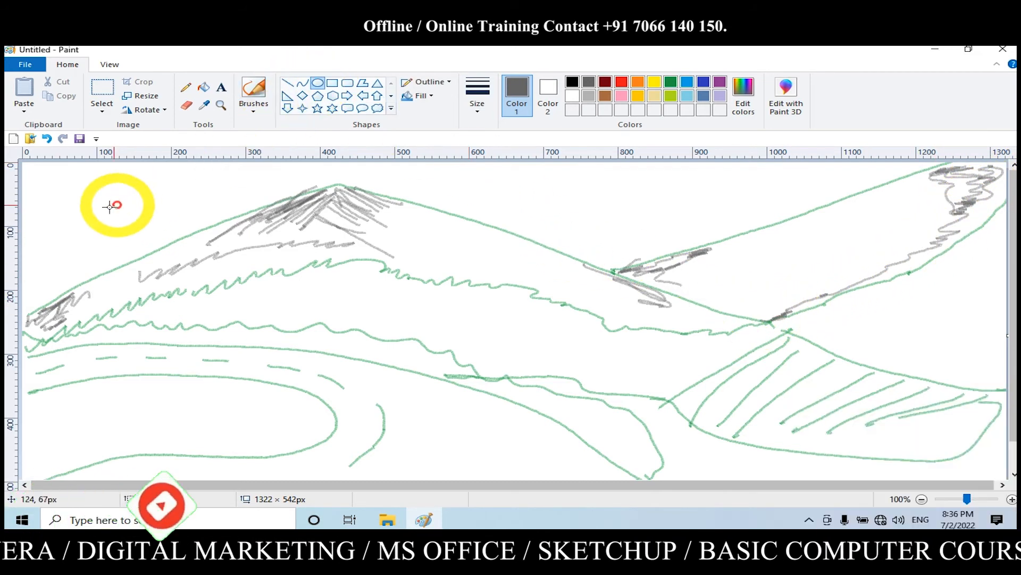
{"action": "left_click_drag", "start_coordinate": [55, 194], "coordinate": [144, 273]}
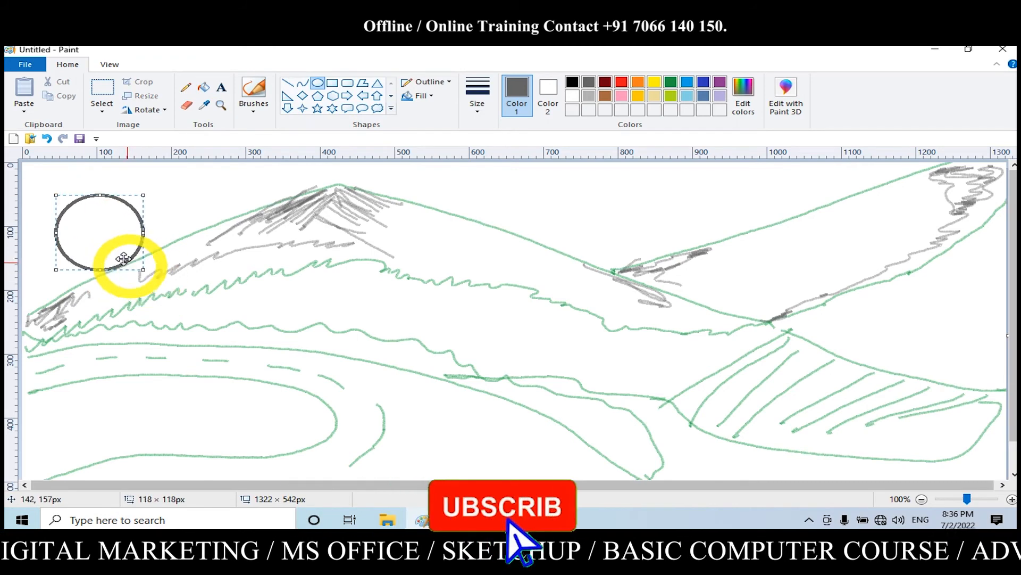
{"action": "mouse_move", "coordinate": [98, 234]}
{"action": "left_mouse_down"}
{"action": "mouse_move", "coordinate": [69, 224]}
{"action": "mouse_move", "coordinate": [75, 215]}
{"action": "left_mouse_up"}
{"action": "left_click", "coordinate": [621, 81]}
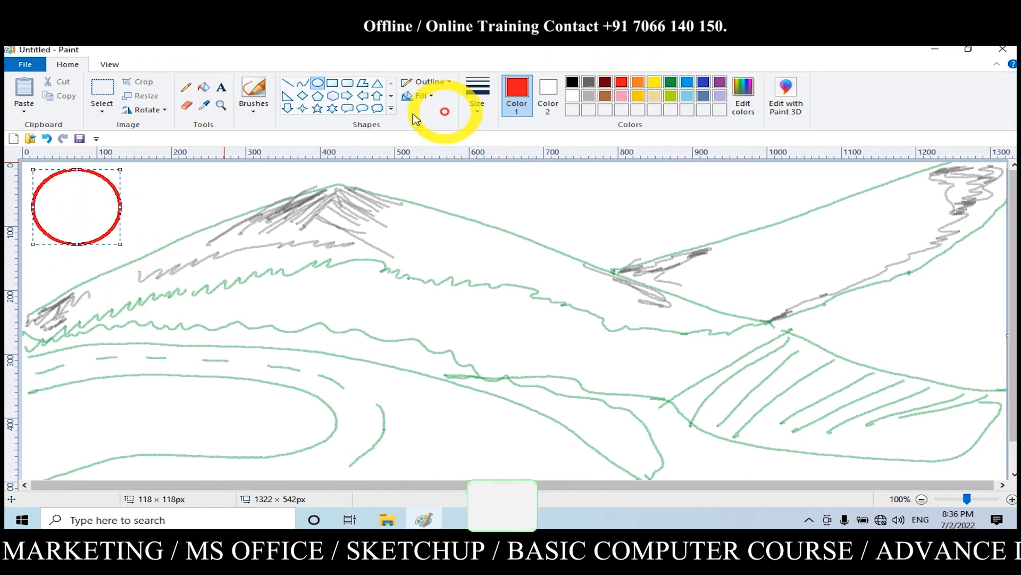
{"action": "left_click", "coordinate": [203, 86]}
{"action": "left_click", "coordinate": [88, 210]}
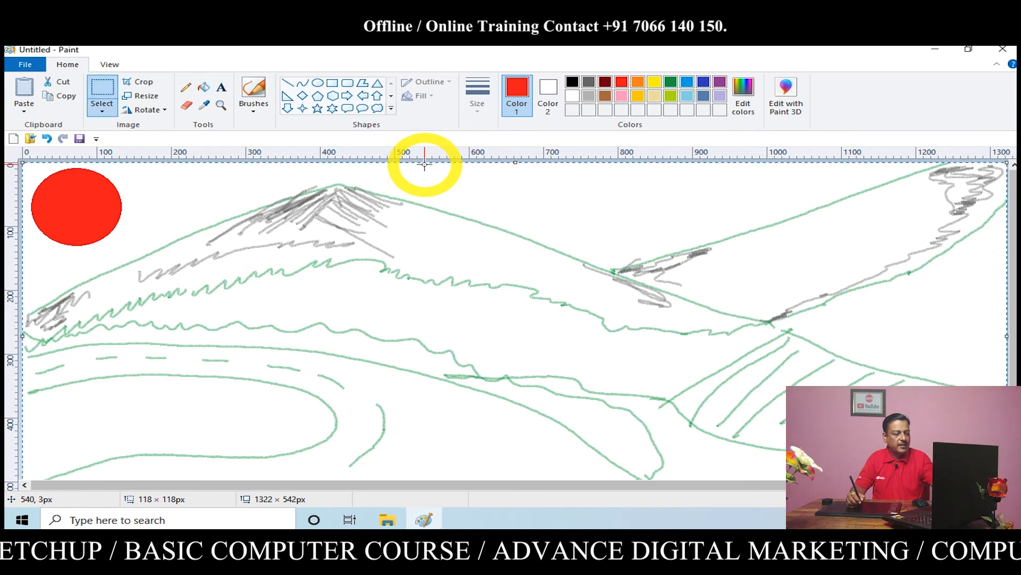
Clear the canvas and draw a closed, elongated pond outline with the dark grey Watercolor brush at its thinnest size
{"action": "key", "text": "Delete"}
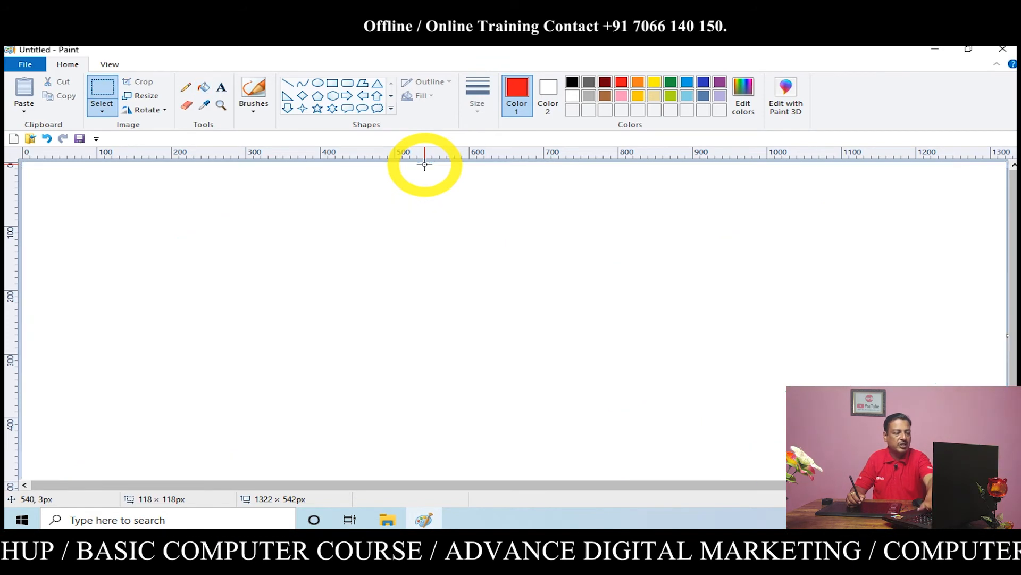
{"action": "left_click", "coordinate": [254, 115]}
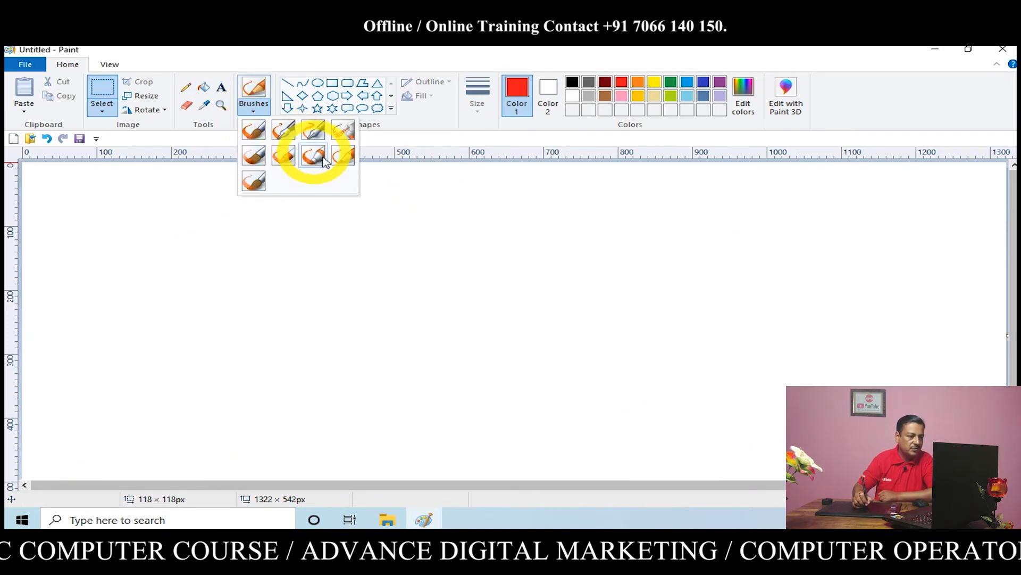
{"action": "left_click", "coordinate": [256, 183]}
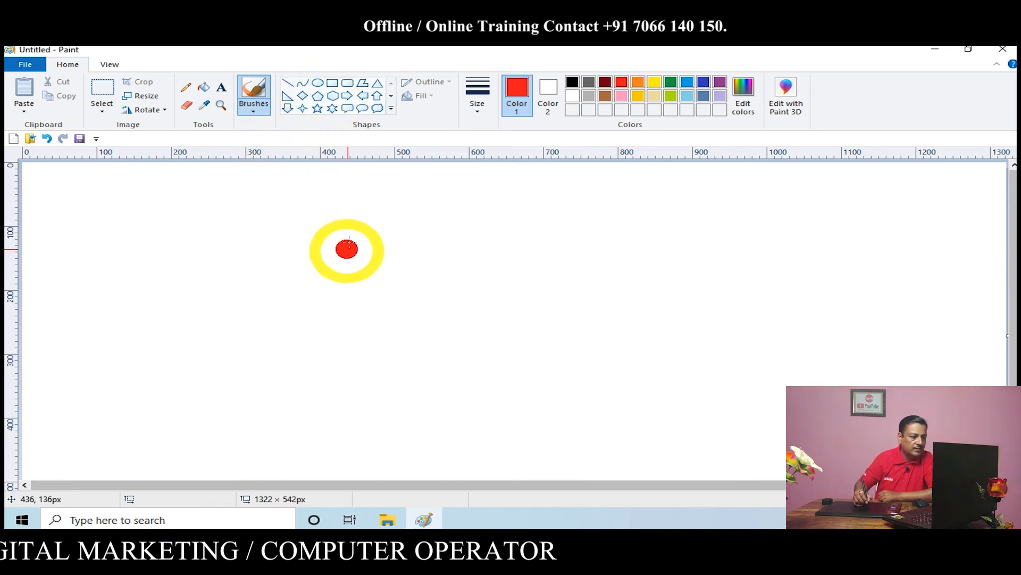
{"action": "left_click", "coordinate": [477, 107]}
{"action": "left_click", "coordinate": [484, 126]}
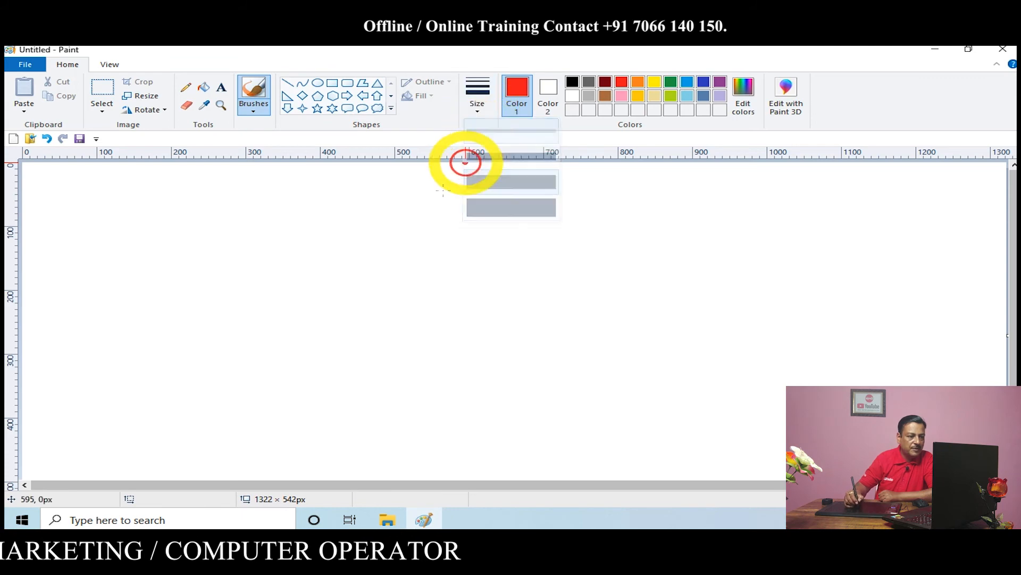
{"action": "left_click", "coordinate": [589, 83]}
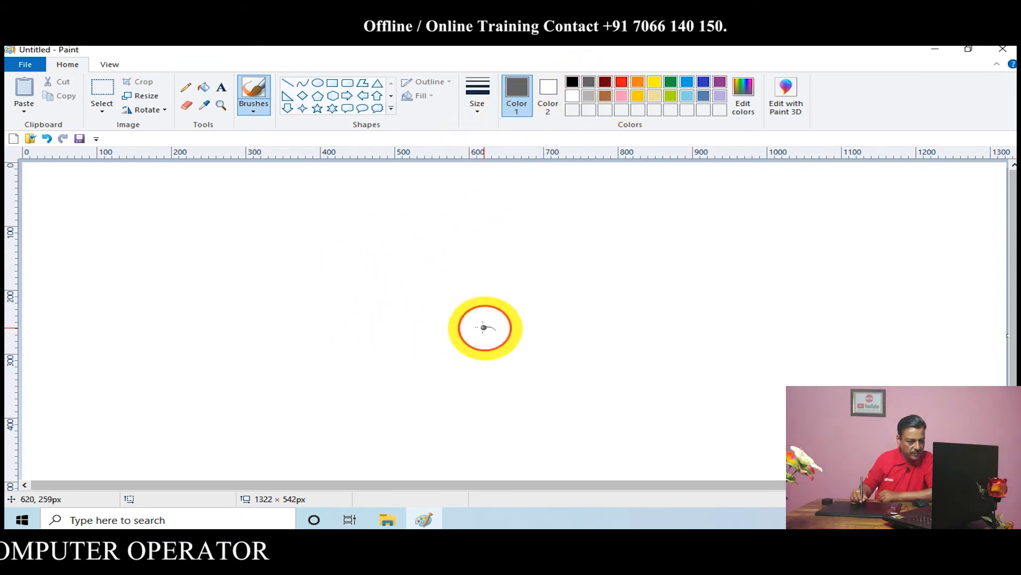
{"action": "mouse_move", "coordinate": [483, 327]}
{"action": "left_mouse_down"}
{"action": "mouse_move", "coordinate": [368, 336]}
{"action": "mouse_move", "coordinate": [324, 381]}
{"action": "mouse_move", "coordinate": [340, 398]}
{"action": "mouse_move", "coordinate": [531, 378]}
{"action": "mouse_move", "coordinate": [495, 329]}
{"action": "left_mouse_up"}
Sketch two peaked mountains behind the pond and a third slope rising beyond them, extending the first mountain's foot
{"action": "mouse_move", "coordinate": [42, 321]}
{"action": "left_mouse_down"}
{"action": "mouse_move", "coordinate": [192, 161]}
{"action": "mouse_move", "coordinate": [441, 307]}
{"action": "left_mouse_up"}
{"action": "mouse_move", "coordinate": [356, 261]}
{"action": "left_mouse_down"}
{"action": "mouse_move", "coordinate": [447, 239]}
{"action": "mouse_move", "coordinate": [637, 246]}
{"action": "mouse_move", "coordinate": [739, 318]}
{"action": "left_mouse_up"}
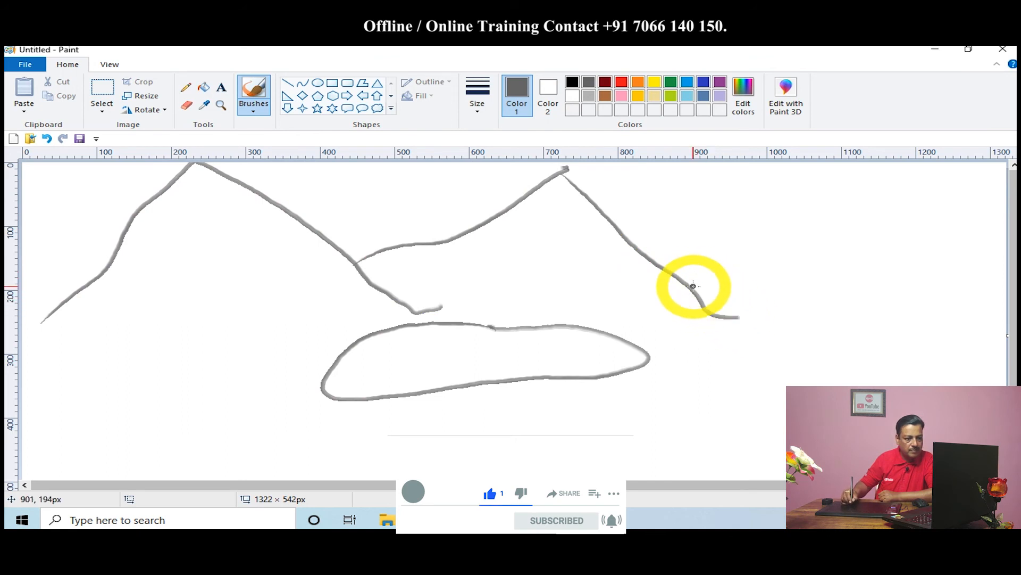
{"action": "mouse_move", "coordinate": [693, 285]}
{"action": "left_mouse_down"}
{"action": "mouse_move", "coordinate": [810, 227]}
{"action": "mouse_move", "coordinate": [995, 170]}
{"action": "left_mouse_up"}
{"action": "left_click_drag", "start_coordinate": [41, 324], "coordinate": [33, 349]}
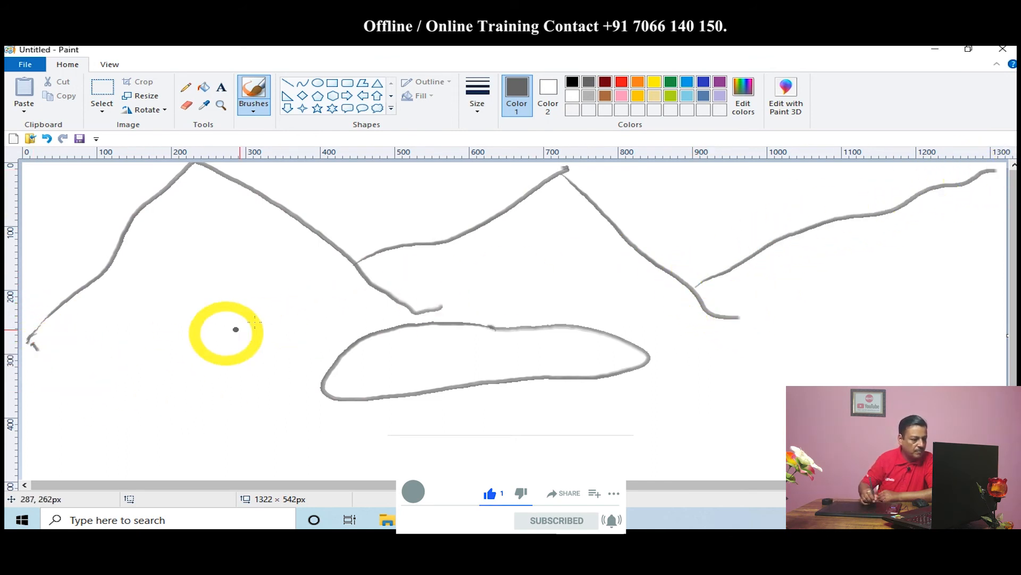
Draw a wavy ground line along the mountains' feet, a winding bank on one side and a slanted bank on the other
{"action": "mouse_move", "coordinate": [25, 389]}
{"action": "left_mouse_down"}
{"action": "mouse_move", "coordinate": [415, 314]}
{"action": "mouse_move", "coordinate": [581, 333]}
{"action": "mouse_move", "coordinate": [1007, 341]}
{"action": "left_mouse_up"}
{"action": "left_click_drag", "start_coordinate": [716, 324], "coordinate": [786, 439]}
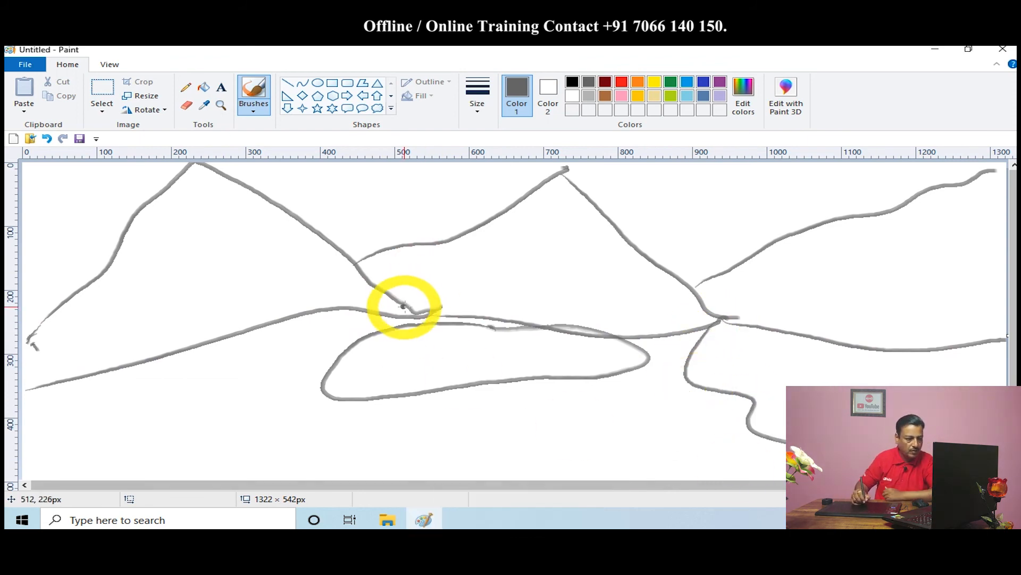
{"action": "left_click_drag", "start_coordinate": [405, 306], "coordinate": [131, 478]}
Shade along the ground line and both banks with zigzag strokes, and add loose wavy strokes in front of the pond
{"action": "mouse_move", "coordinate": [63, 334]}
{"action": "left_mouse_down"}
{"action": "mouse_move", "coordinate": [103, 337]}
{"action": "mouse_move", "coordinate": [226, 296]}
{"action": "mouse_move", "coordinate": [327, 293]}
{"action": "mouse_move", "coordinate": [520, 314]}
{"action": "mouse_move", "coordinate": [588, 309]}
{"action": "mouse_move", "coordinate": [638, 326]}
{"action": "mouse_move", "coordinate": [756, 308]}
{"action": "mouse_move", "coordinate": [781, 325]}
{"action": "mouse_move", "coordinate": [912, 338]}
{"action": "mouse_move", "coordinate": [1000, 327]}
{"action": "mouse_move", "coordinate": [946, 311]}
{"action": "left_mouse_up"}
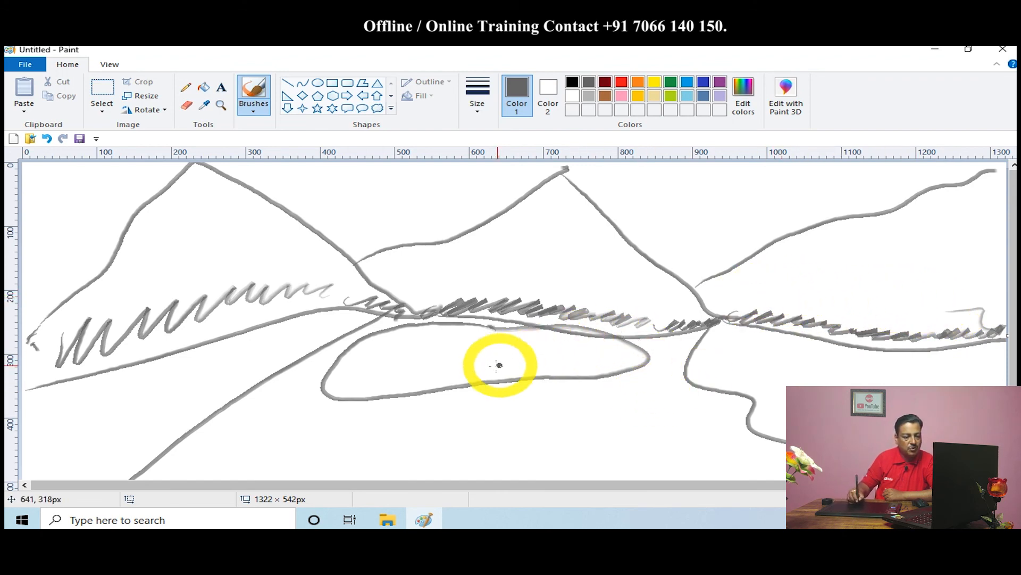
{"action": "mouse_move", "coordinate": [715, 353]}
{"action": "left_mouse_down"}
{"action": "mouse_move", "coordinate": [764, 383]}
{"action": "mouse_move", "coordinate": [762, 407]}
{"action": "left_mouse_up"}
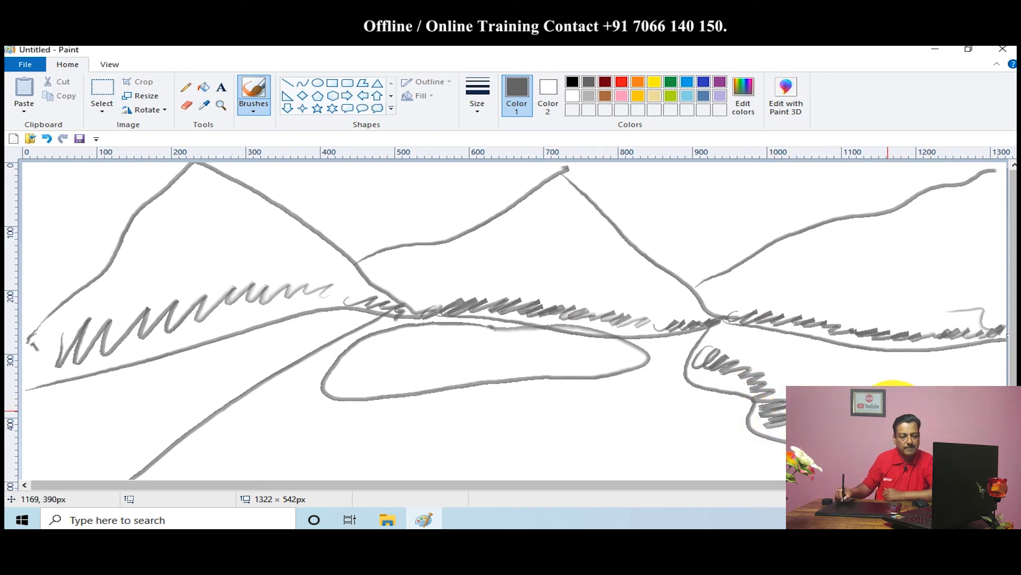
{"action": "mouse_move", "coordinate": [131, 475]}
{"action": "left_mouse_down"}
{"action": "mouse_move", "coordinate": [336, 388]}
{"action": "mouse_move", "coordinate": [539, 392]}
{"action": "left_mouse_up"}
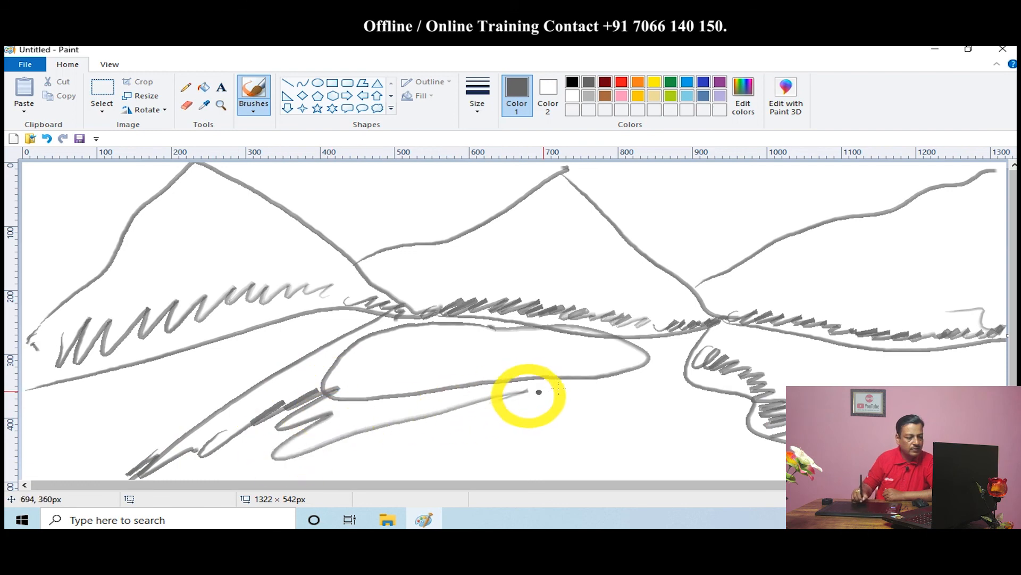
{"action": "left_click_drag", "start_coordinate": [600, 413], "coordinate": [779, 440]}
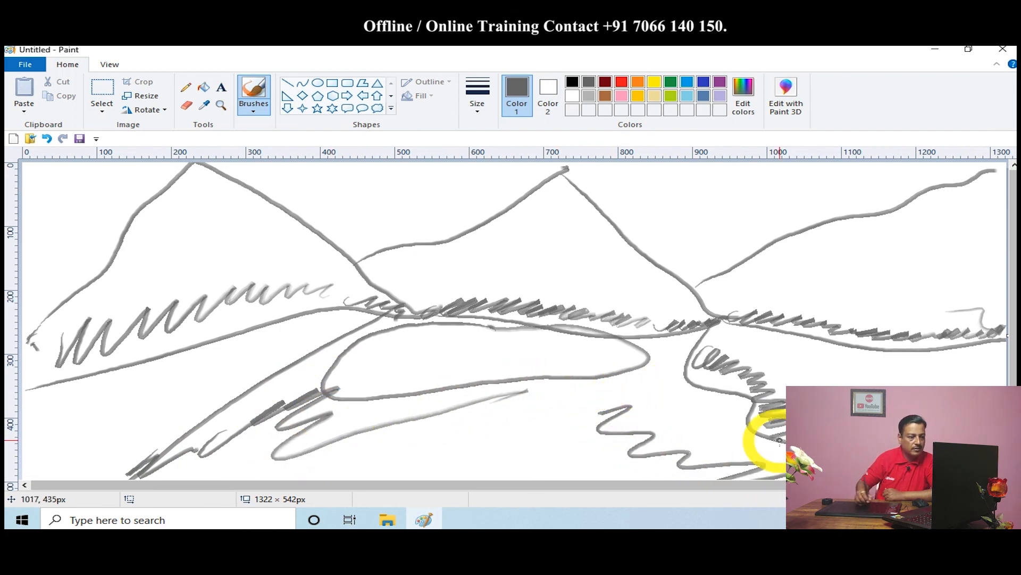